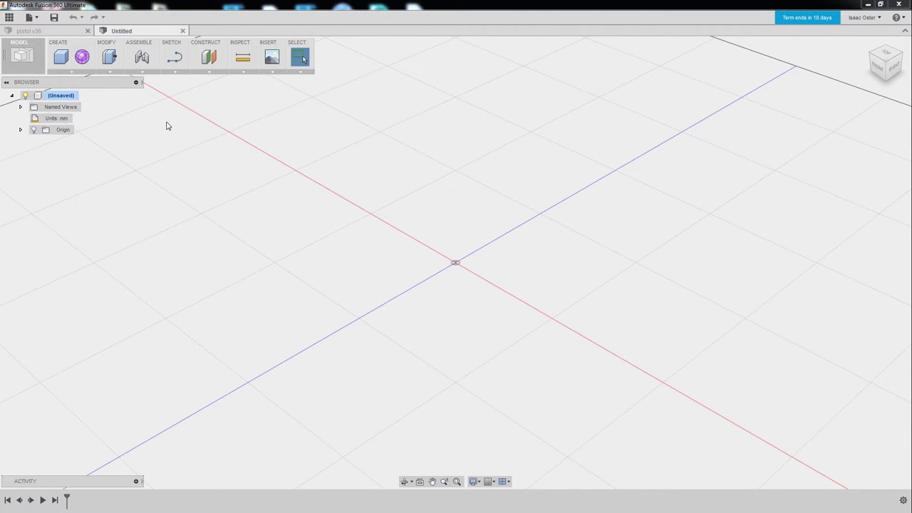
# Create a sketch on the vertical origin plane that faces the Right view
pyautogui.click(174, 73)
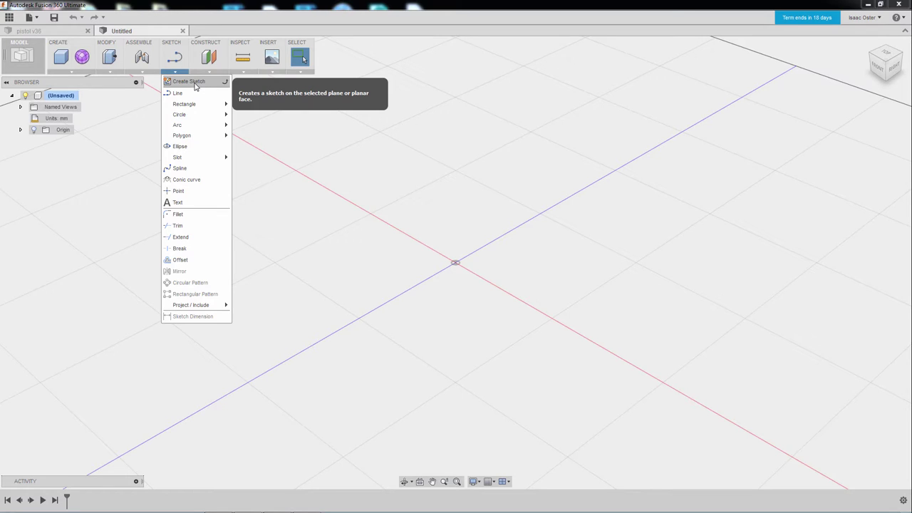
pyautogui.click(195, 84)
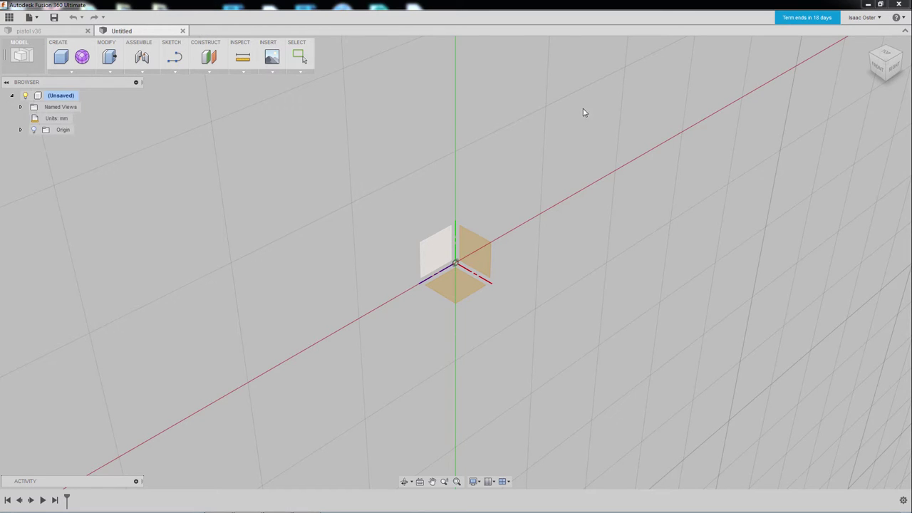
pyautogui.click(894, 65)
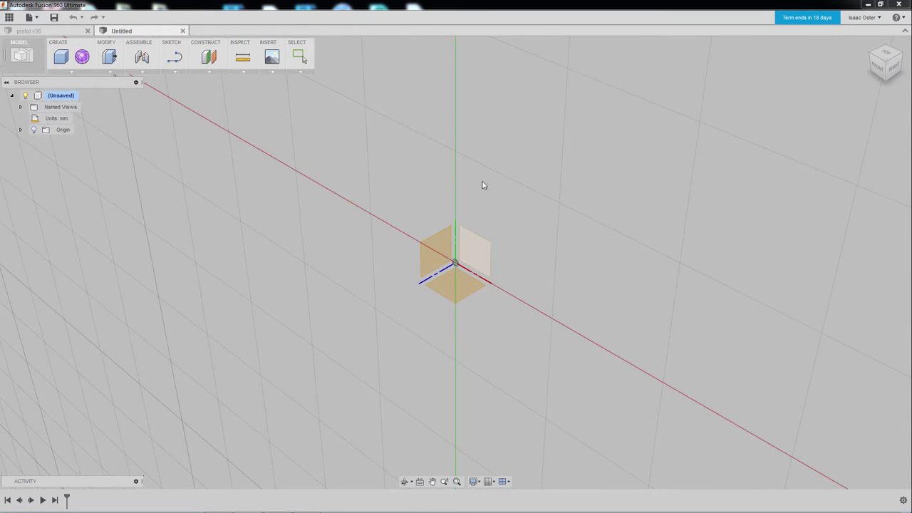
pyautogui.keyDown('shift'); pyautogui.moveTo(439, 253); pyautogui.dragTo(468, 292, button='middle'); pyautogui.keyUp('shift')
pyautogui.click(442, 256)
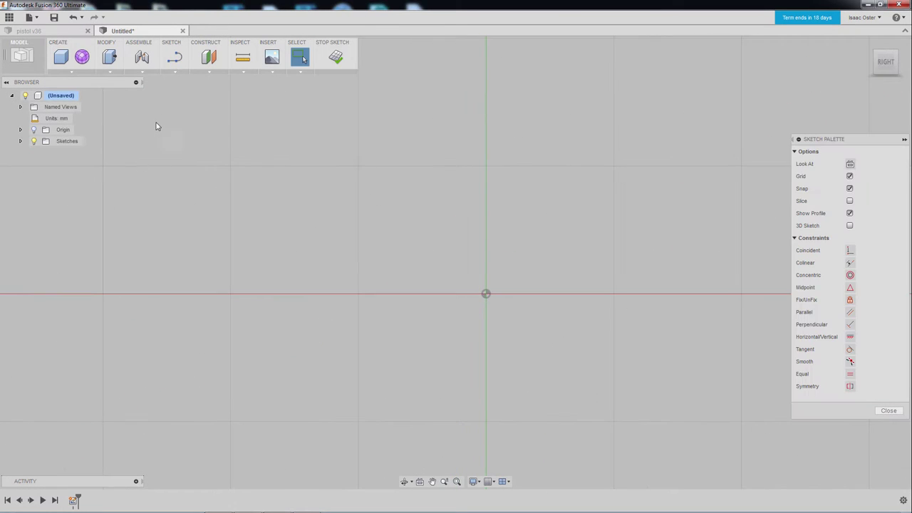
# Sketch a closed, irregular five-sided profile around the origin with connected lines and finish the sketch
pyautogui.click(174, 73)
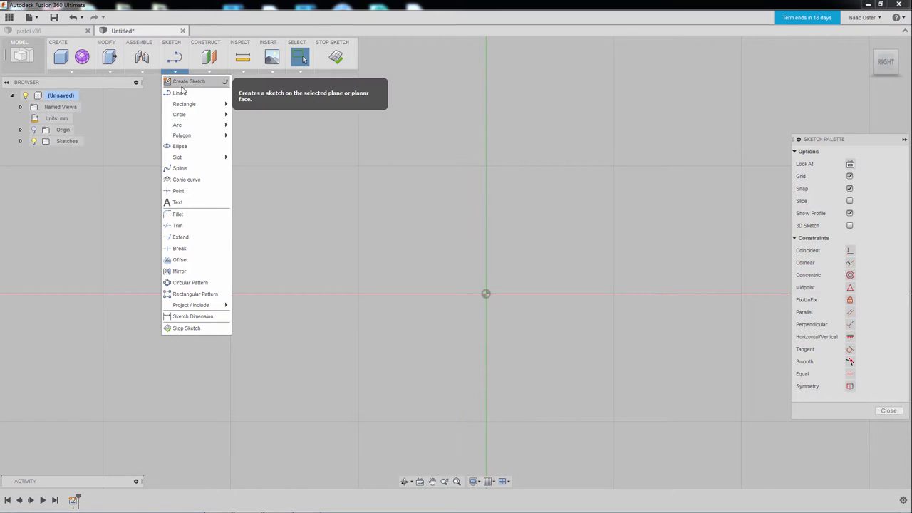
pyautogui.click(178, 93)
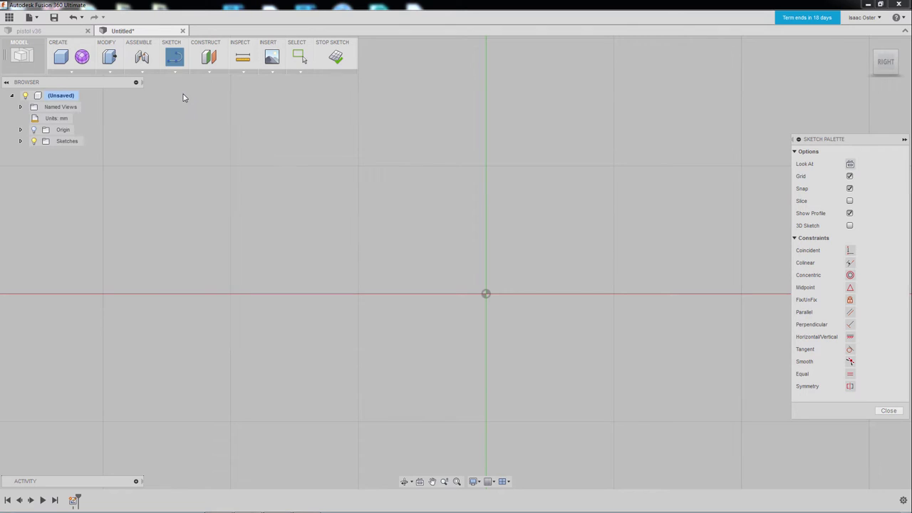
pyautogui.click(570, 148)
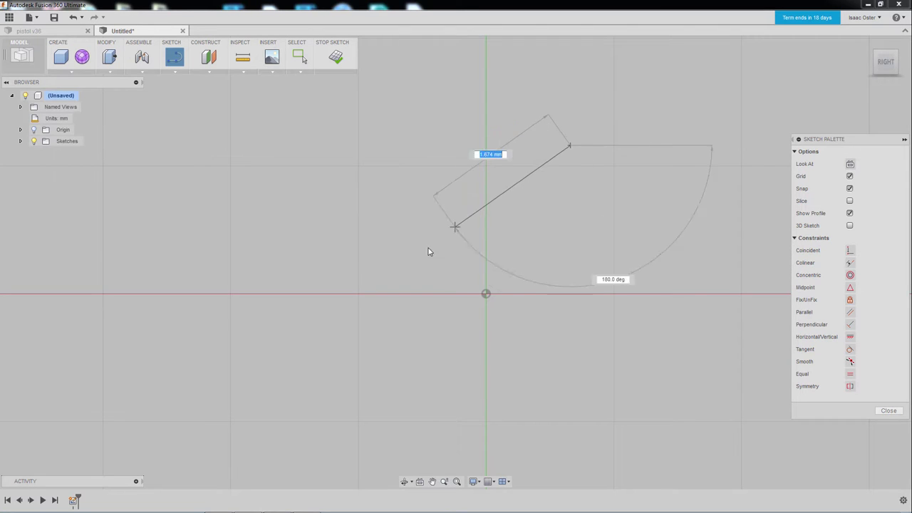
pyautogui.click(327, 244)
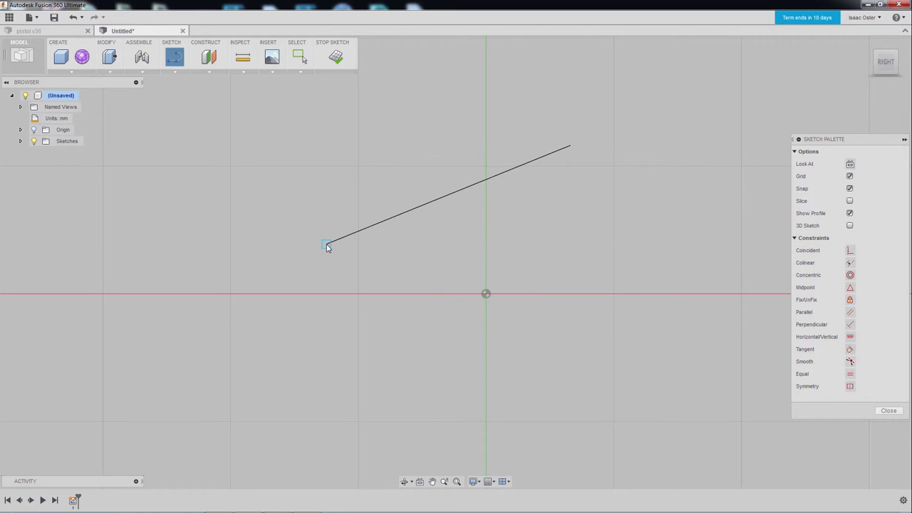
pyautogui.click(396, 366)
pyautogui.click(583, 340)
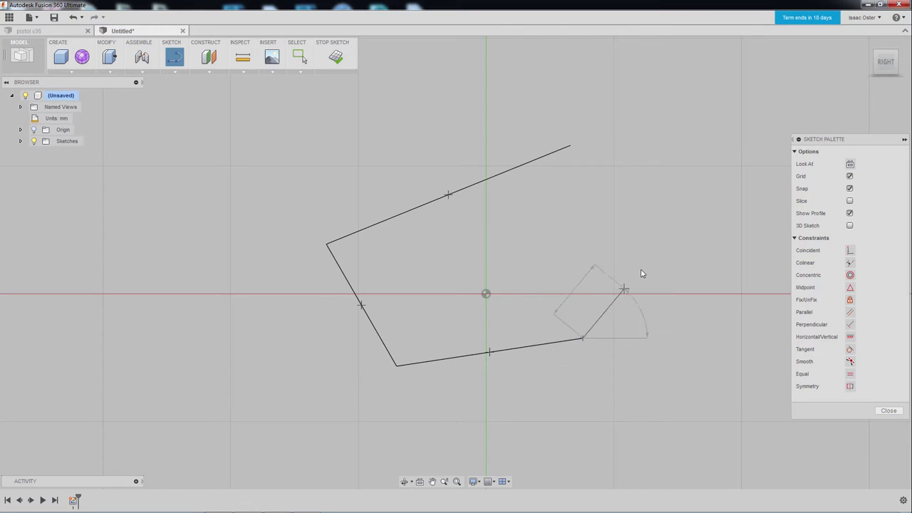
pyautogui.click(671, 222)
pyautogui.click(570, 148)
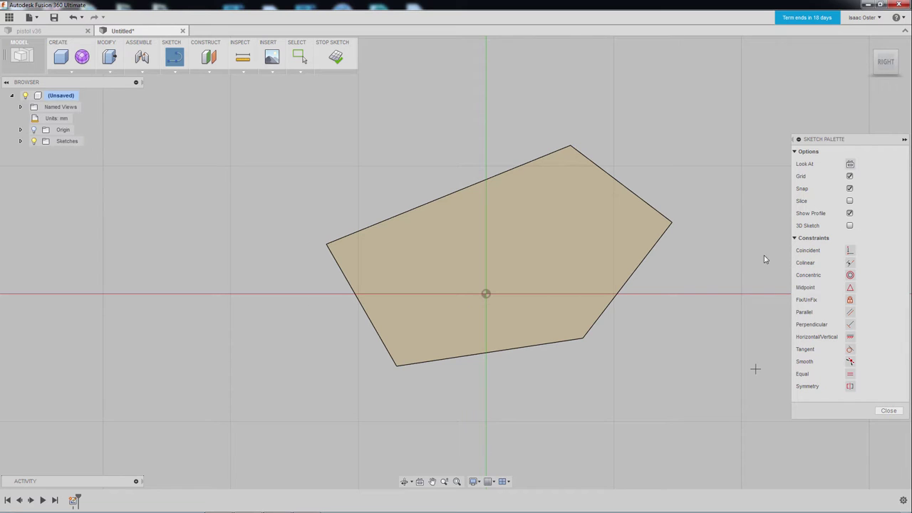
pyautogui.click(337, 58)
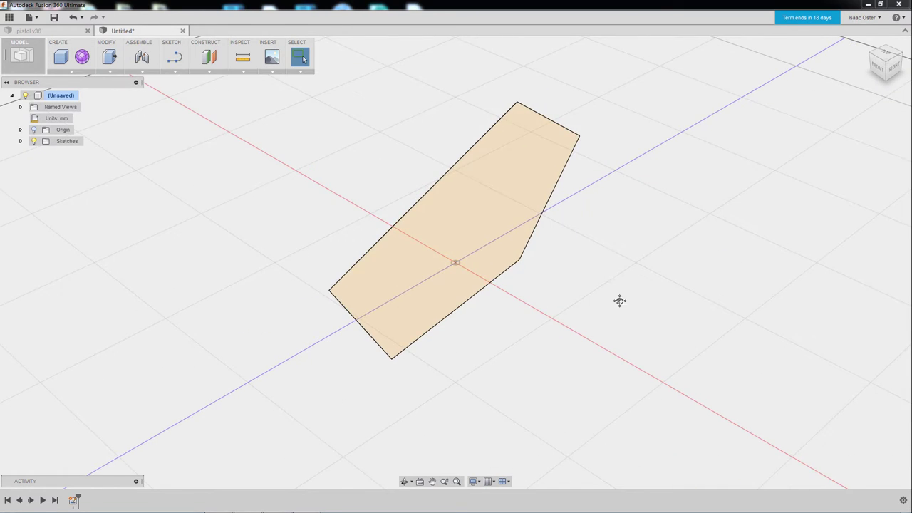
# Examine the five-sided sketch profile in 3D from different angles and distances
pyautogui.scroll(1, 632, 318)
pyautogui.scroll(-3, 632, 317)
pyautogui.moveTo(632, 314)
pyautogui.keyDown('shift'); pyautogui.mouseDown(button='middle')
pyautogui.moveTo(633, 324)
pyautogui.moveTo(672, 310)
pyautogui.moveTo(638, 317)
pyautogui.mouseUp(button='middle'); pyautogui.keyUp('shift')
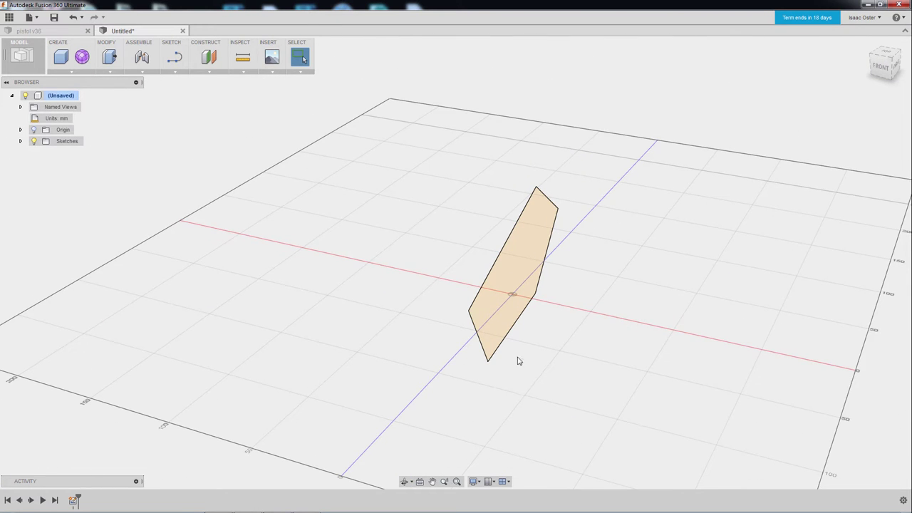
pyautogui.moveTo(583, 364)
pyautogui.keyDown('shift'); pyautogui.mouseDown(button='middle')
pyautogui.moveTo(534, 346)
pyautogui.moveTo(599, 355)
pyautogui.mouseUp(button='middle'); pyautogui.keyUp('shift')
pyautogui.moveTo(662, 366)
pyautogui.mouseDown(button='middle')
pyautogui.moveTo(603, 361)
pyautogui.moveTo(646, 366)
pyautogui.moveTo(613, 370)
pyautogui.moveTo(710, 355)
pyautogui.moveTo(687, 365)
pyautogui.moveTo(660, 350)
pyautogui.moveTo(668, 352)
pyautogui.moveTo(662, 361)
pyautogui.mouseUp(button='middle')
pyautogui.scroll(-1, 668, 359)
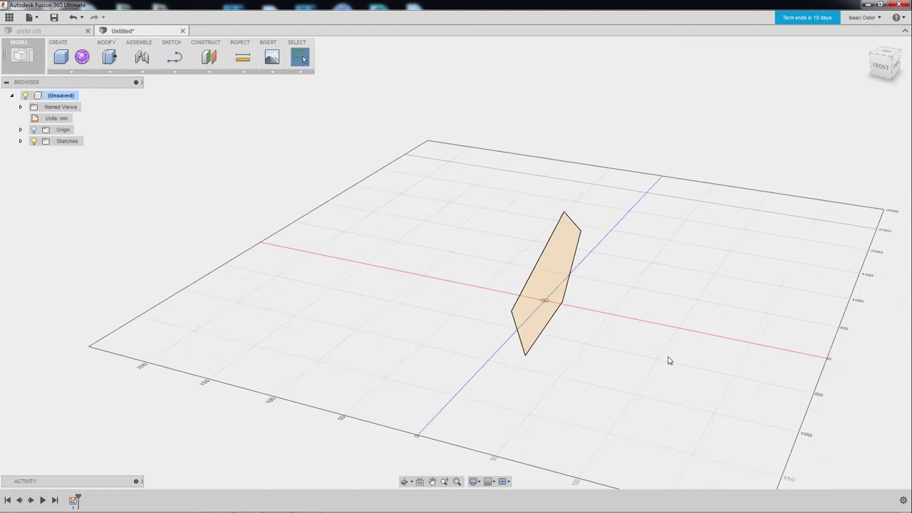
pyautogui.scroll(2, 668, 359)
pyautogui.moveTo(602, 346); pyautogui.dragTo(644, 381, button='middle')
pyautogui.moveTo(572, 357); pyautogui.dragTo(567, 357, button='middle')
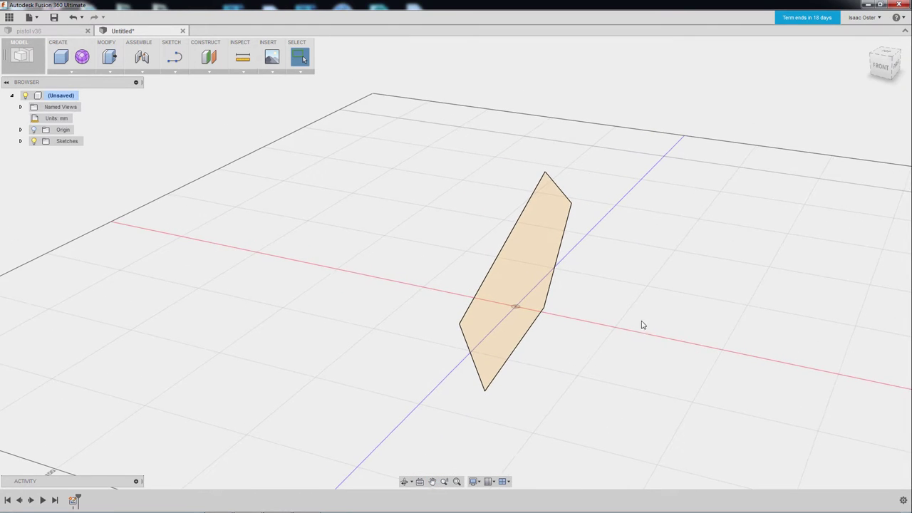
# Extrude the five-sided profile 30 mm to one side as a new body, leaving the extrusion open for editing
pyautogui.click(529, 263)
pyautogui.rightClick(529, 263)
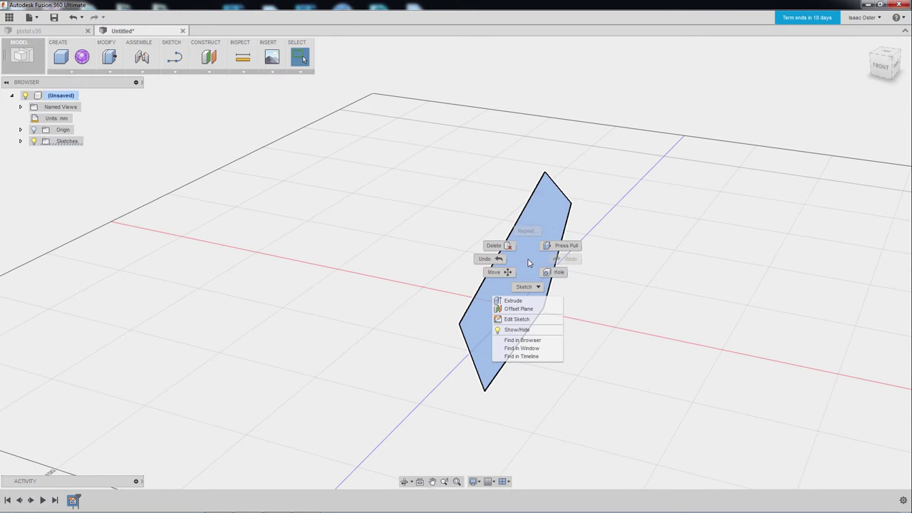
pyautogui.click(567, 247)
pyautogui.moveTo(575, 376); pyautogui.dragTo(505, 363, button='middle')
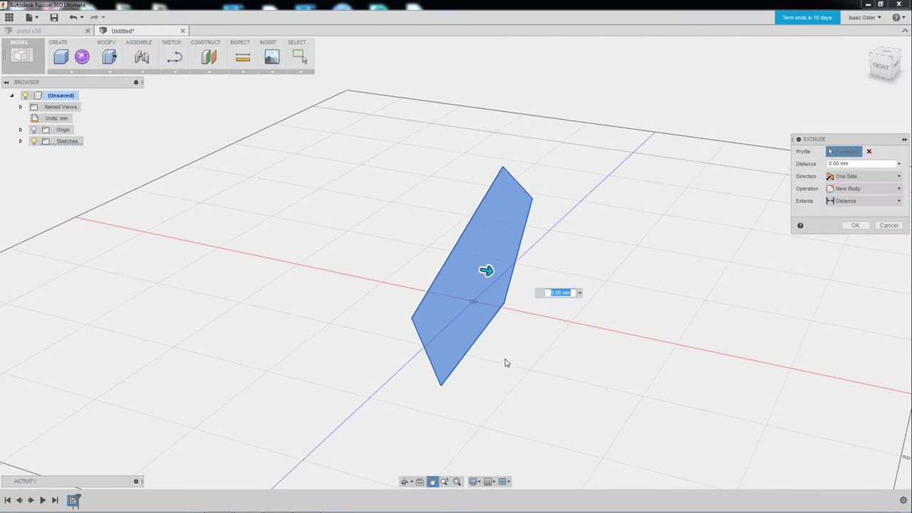
pyautogui.moveTo(855, 139); pyautogui.dragTo(700, 177)
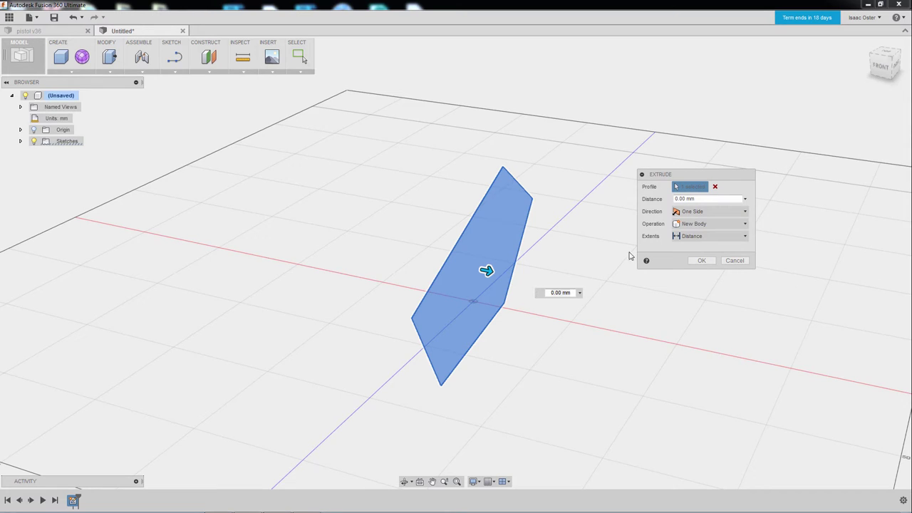
pyautogui.moveTo(486, 270); pyautogui.dragTo(553, 285)
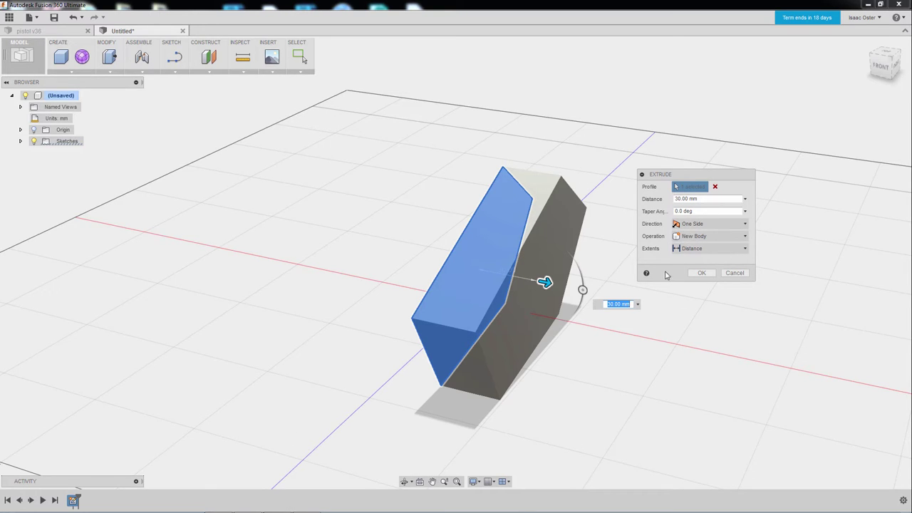
# Switch the extrusion direction to Two Side and extend the second side to 55 mm
pyautogui.click(698, 224)
pyautogui.click(695, 248)
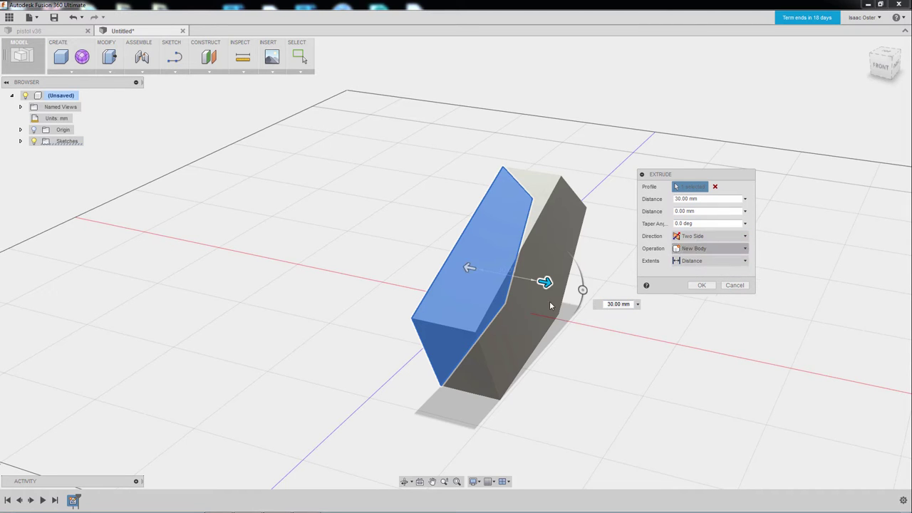
pyautogui.moveTo(469, 264); pyautogui.dragTo(369, 248)
pyautogui.moveTo(473, 346); pyautogui.dragTo(439, 354, button='middle')
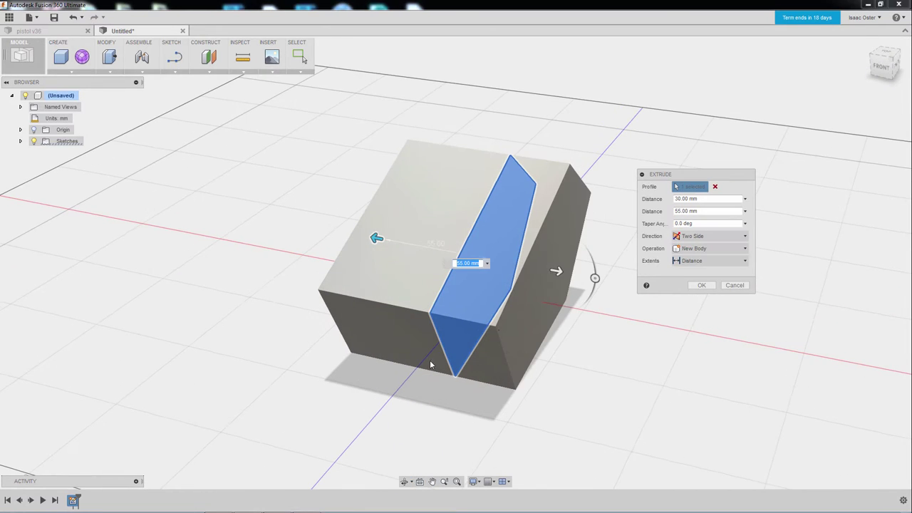
pyautogui.keyDown('shift'); pyautogui.moveTo(610, 356); pyautogui.dragTo(748, 305, button='middle'); pyautogui.keyUp('shift')
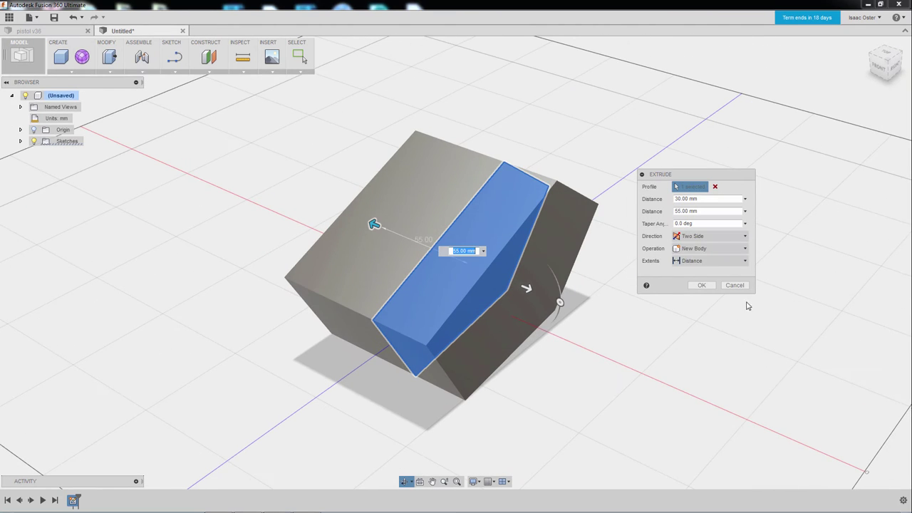
# Set the extrusion direction to Symmetric with a distance of 35 mm and complete the new body
pyautogui.click(689, 237)
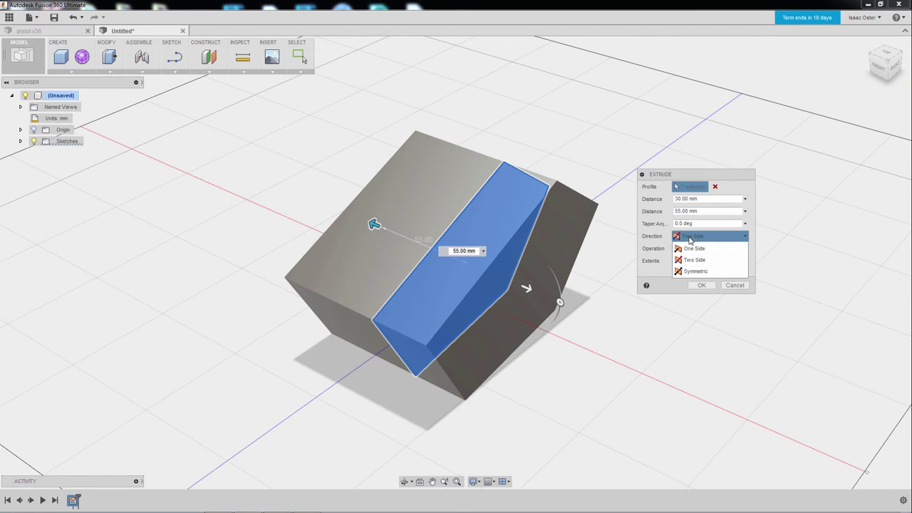
pyautogui.click(694, 275)
pyautogui.moveTo(526, 288)
pyautogui.mouseDown()
pyautogui.moveTo(546, 295)
pyautogui.moveTo(536, 292)
pyautogui.mouseUp()
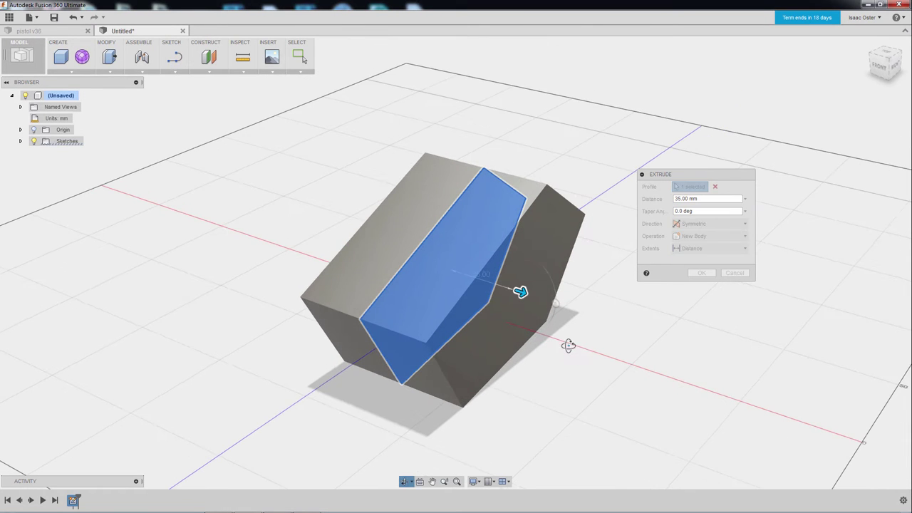
pyautogui.click(701, 275)
# Examine the extruded solid from several angles and locate it among the design's bodies
pyautogui.keyDown('shift'); pyautogui.moveTo(701, 279); pyautogui.dragTo(698, 305, button='middle'); pyautogui.keyUp('shift')
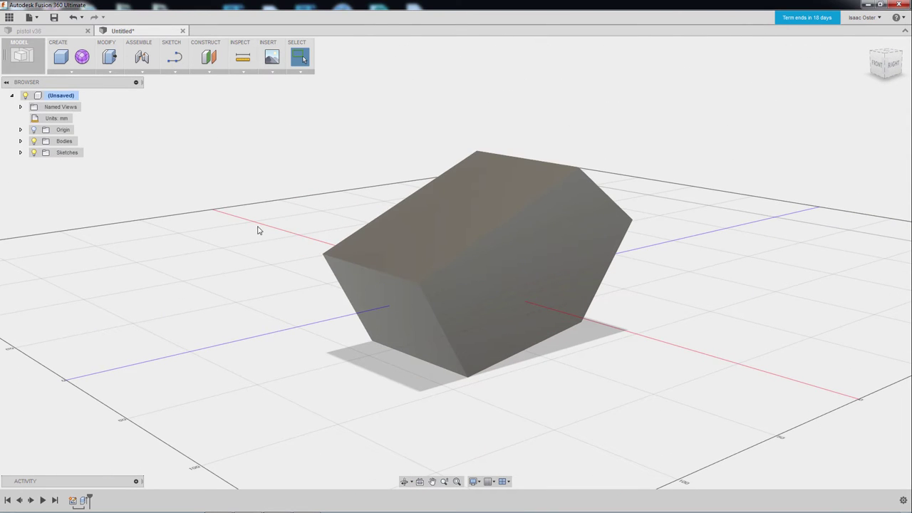
pyautogui.moveTo(332, 201); pyautogui.dragTo(357, 199, button='middle')
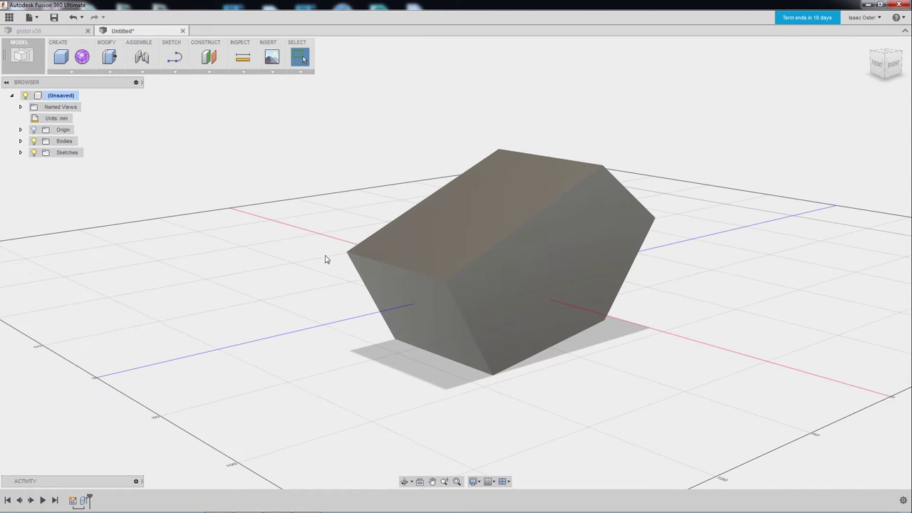
pyautogui.keyDown('shift'); pyautogui.moveTo(326, 268); pyautogui.dragTo(349, 270, button='middle'); pyautogui.keyUp('shift')
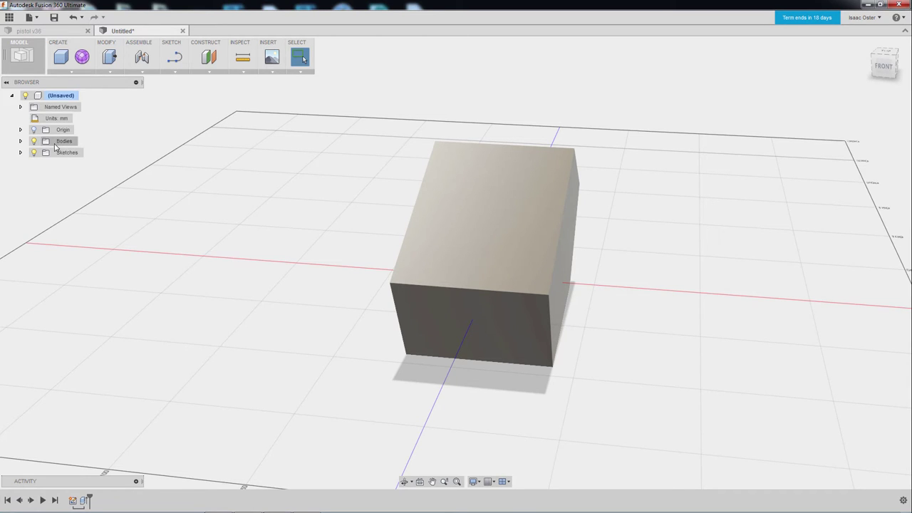
pyautogui.click(20, 141)
pyautogui.click(67, 152)
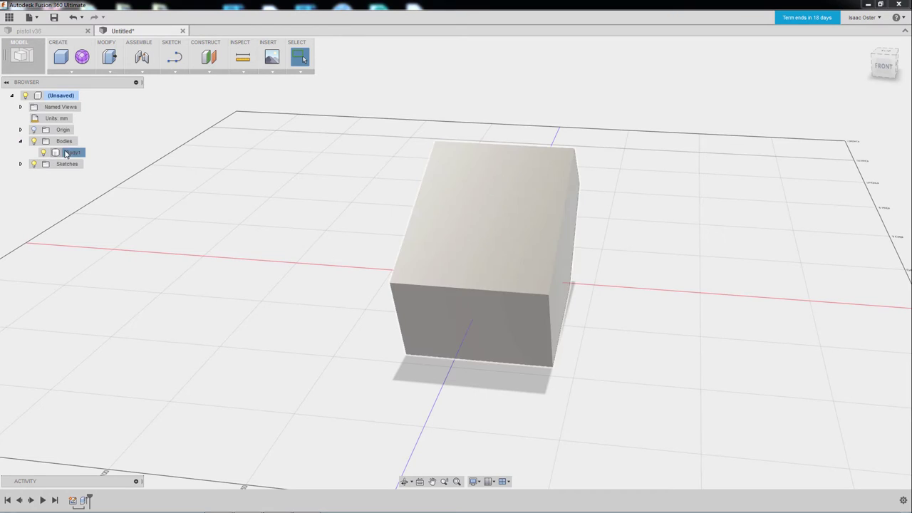
pyautogui.click(62, 192)
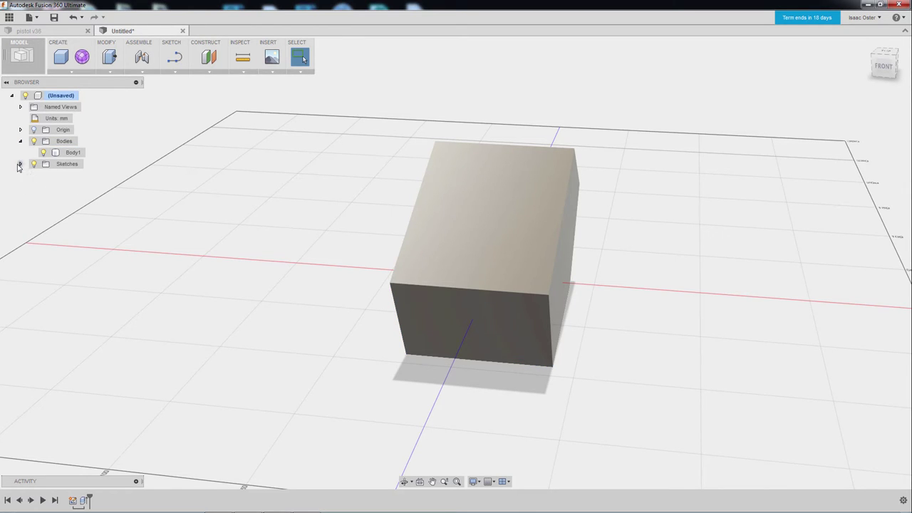
# Expand the list of sketches and make the five-sided profile sketch visible within the solid
pyautogui.click(20, 164)
pyautogui.click(49, 178)
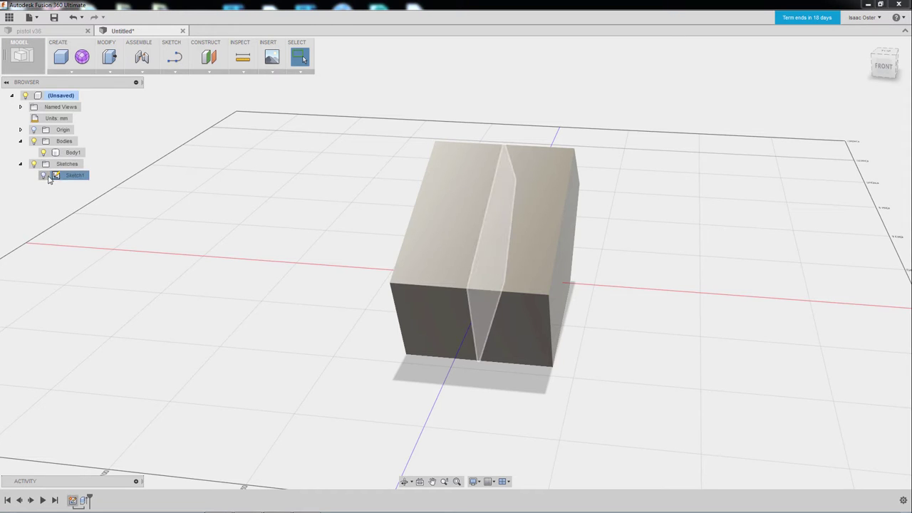
pyautogui.click(43, 175)
pyautogui.click(43, 175)
pyautogui.keyDown('shift'); pyautogui.moveTo(196, 247); pyautogui.dragTo(184, 249, button='middle'); pyautogui.keyUp('shift')
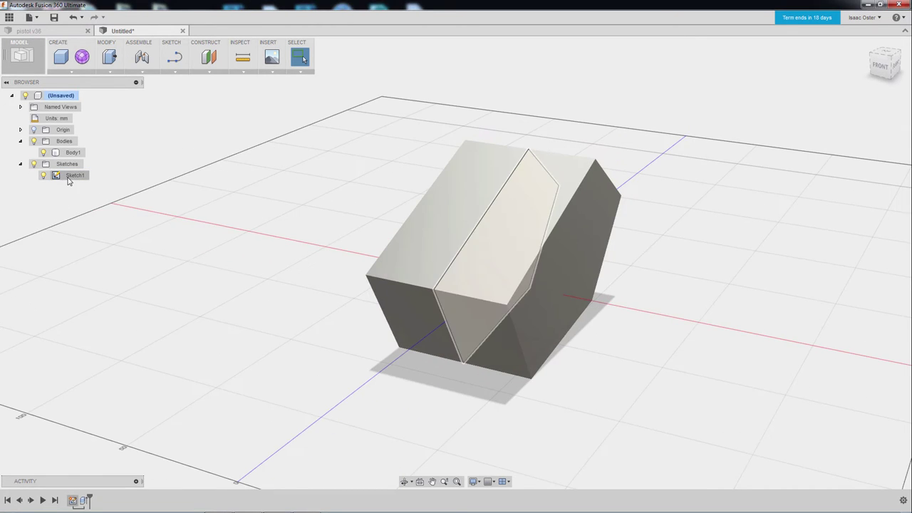
# Open the five-sided profile sketch, Sketch1, for editing
pyautogui.rightClick(71, 175)
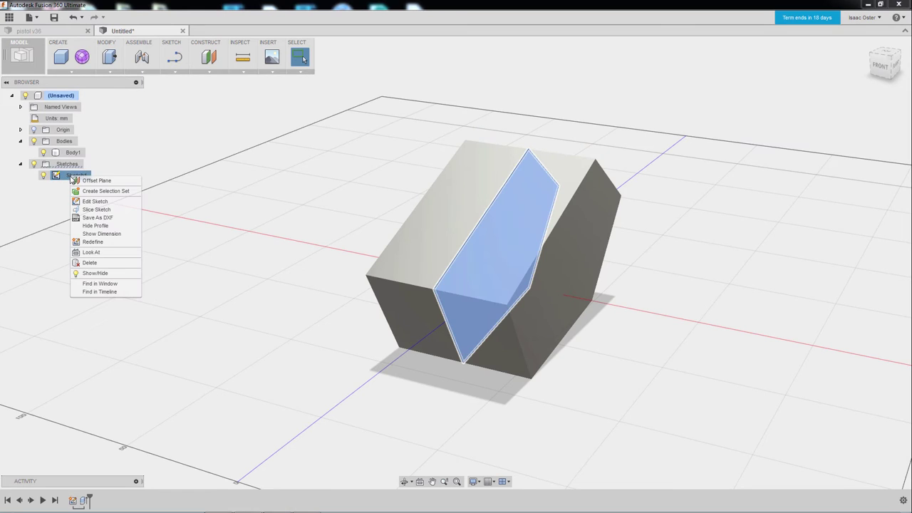
pyautogui.click(100, 204)
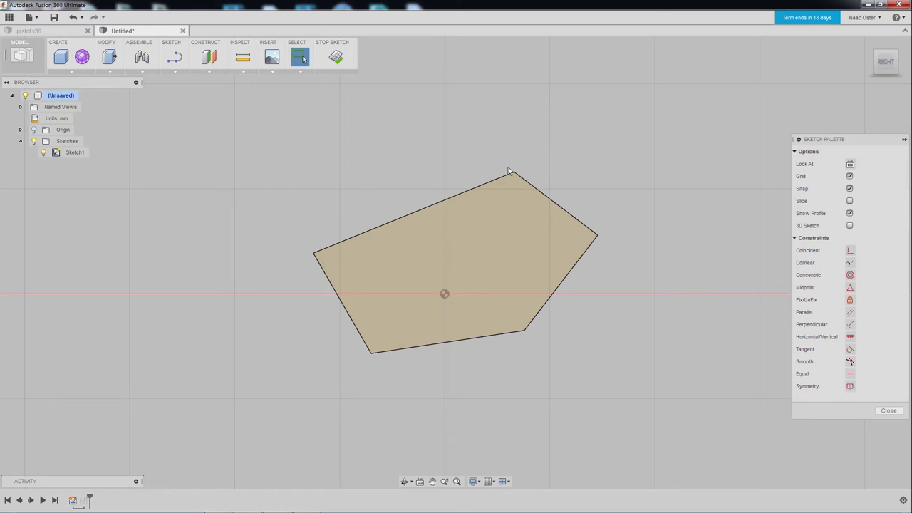
pyautogui.moveTo(242, 194); pyautogui.dragTo(182, 197, button='middle')
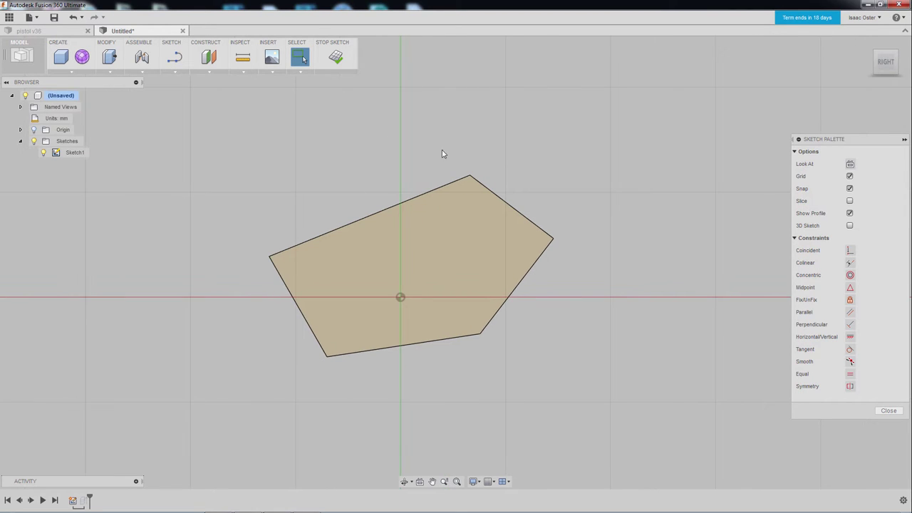
# Fillet the sketch profile's topmost corner with a radius of 27.5 mm
pyautogui.click(175, 72)
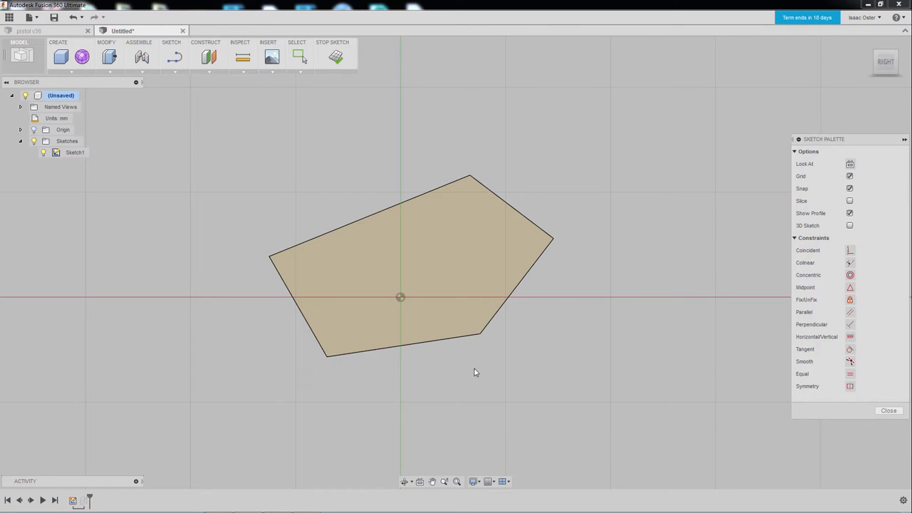
pyautogui.click(468, 176)
pyautogui.moveTo(470, 165)
pyautogui.mouseDown()
pyautogui.moveTo(468, 188)
pyautogui.moveTo(469, 176)
pyautogui.mouseUp()
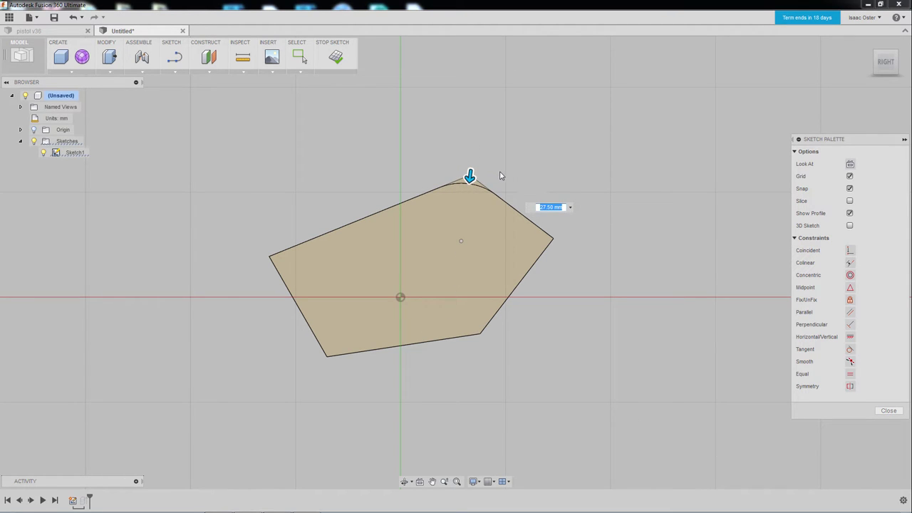
pyautogui.press('Return')
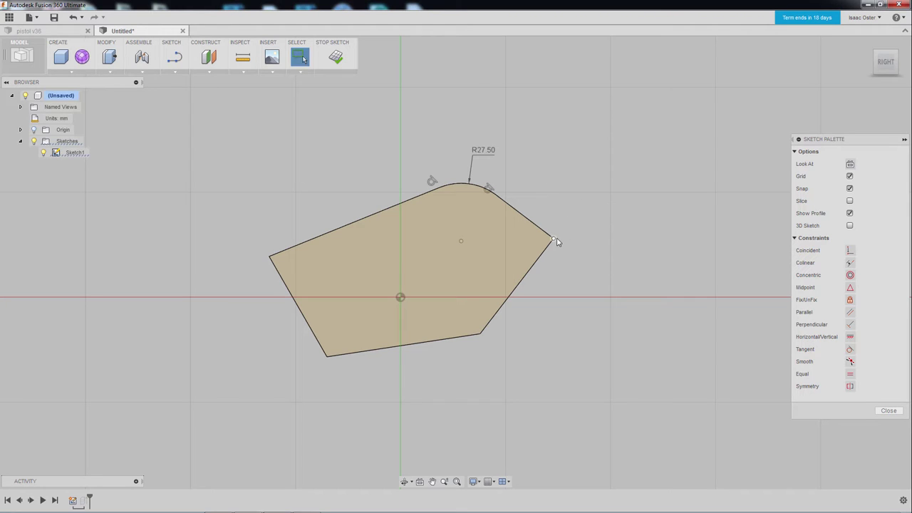
# Fillet the profile's rightmost corner with a radius of 10 mm
pyautogui.rightClick(563, 241)
pyautogui.click(570, 207)
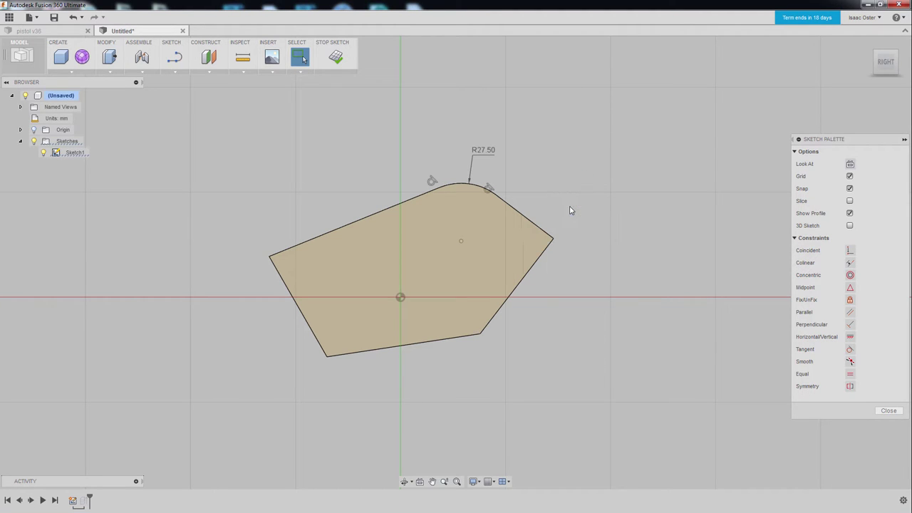
pyautogui.click(176, 73)
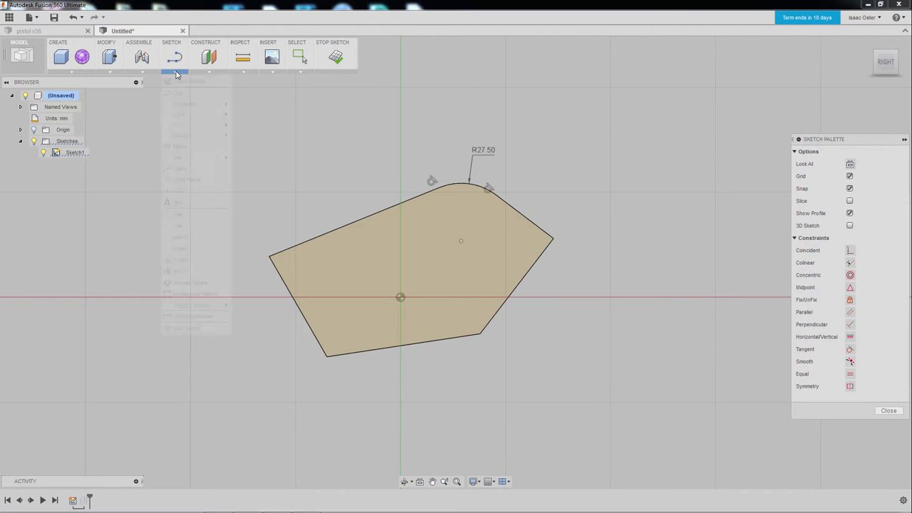
pyautogui.click(554, 240)
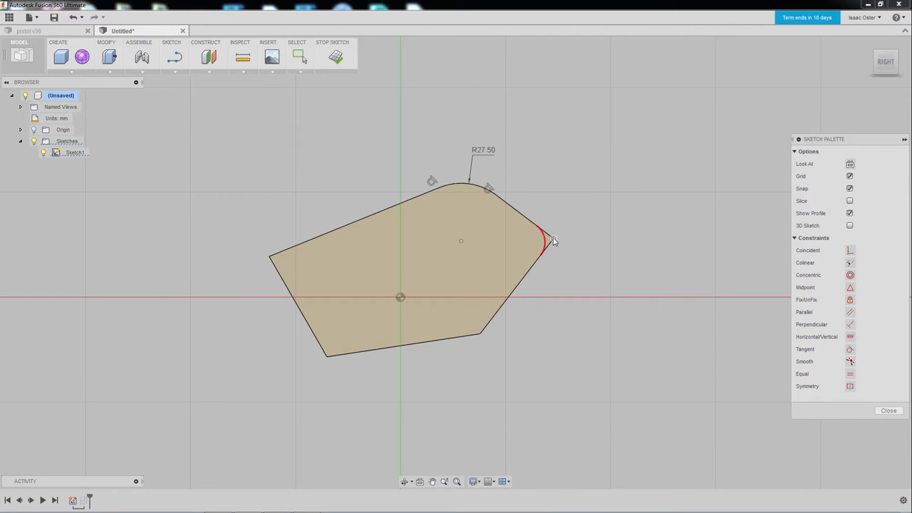
pyautogui.press('Return')
pyautogui.press('Escape')
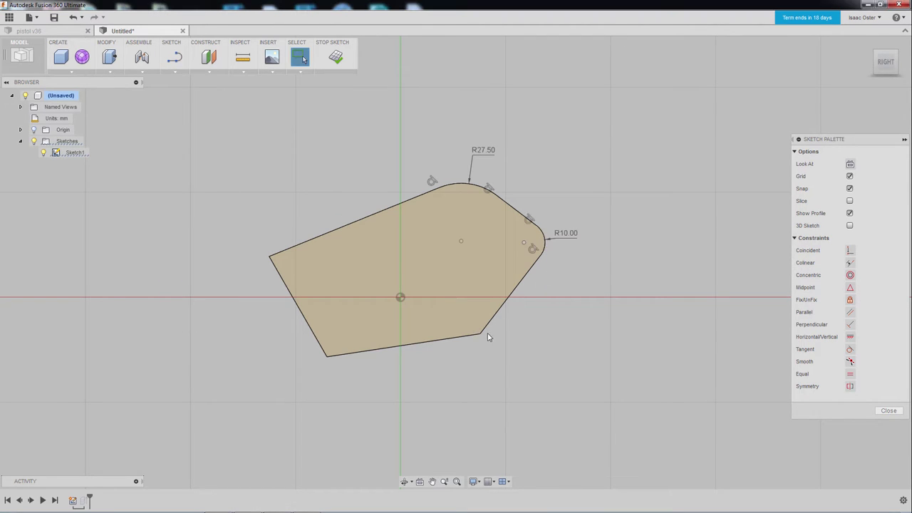
# Fillet the profile's lower-right corner with a radius of 10 mm
pyautogui.rightClick(481, 334)
pyautogui.click(489, 311)
pyautogui.click(480, 335)
pyautogui.press('Return')
pyautogui.press('Escape')
pyautogui.scroll(3, 436, 388)
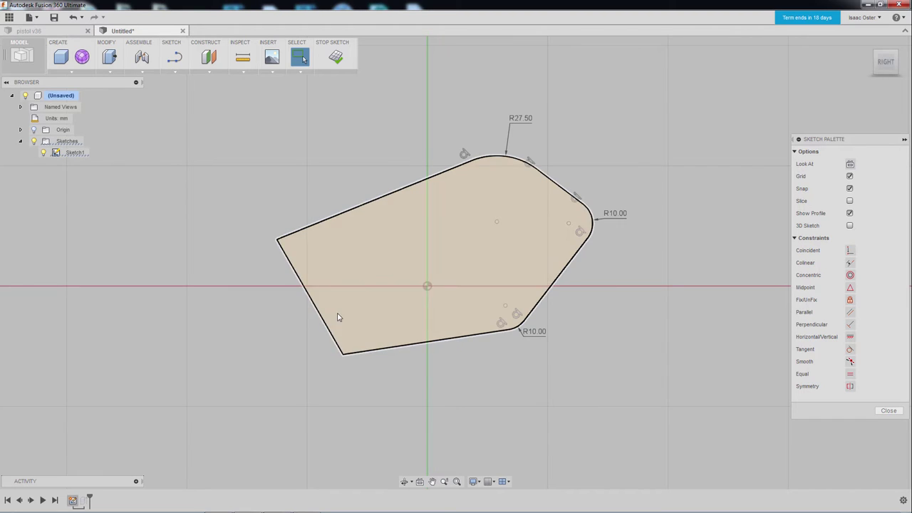
# Fillet the profile's lower-left corner with a radius of 15 mm
pyautogui.rightClick(341, 354)
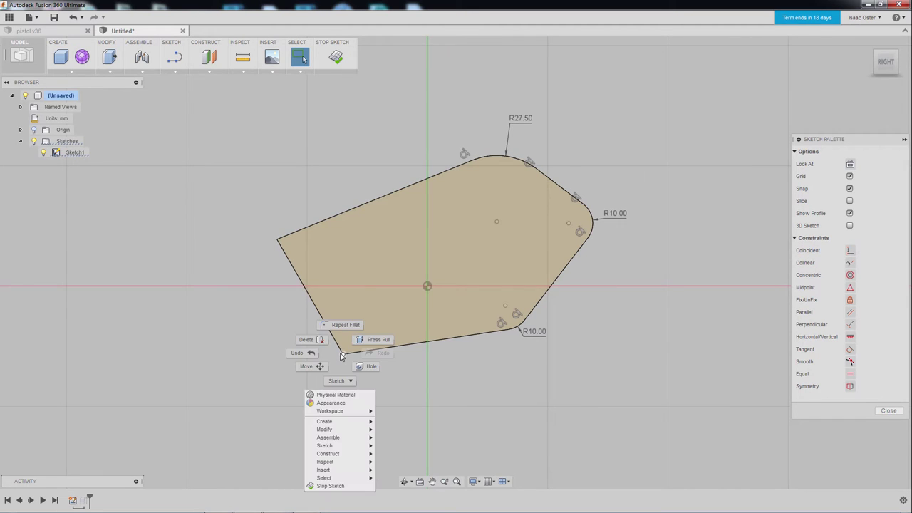
pyautogui.click(348, 335)
pyautogui.click(342, 354)
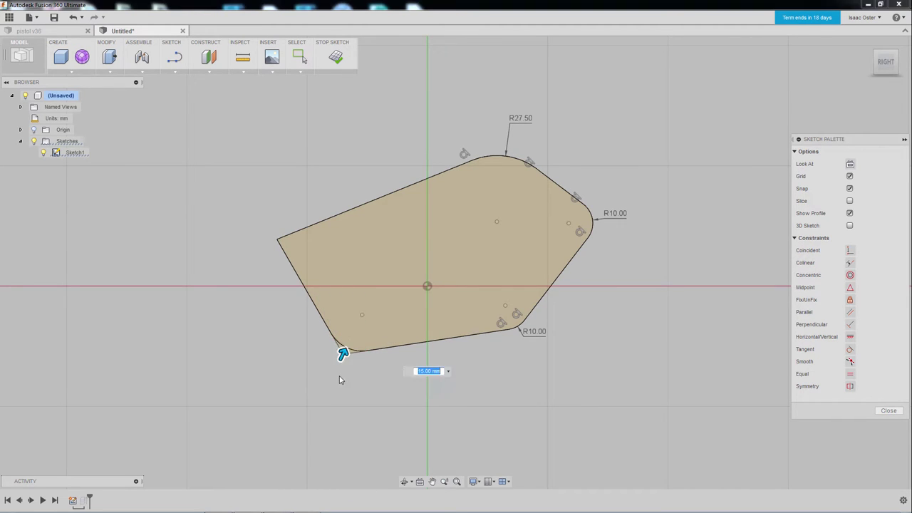
pyautogui.press('Return')
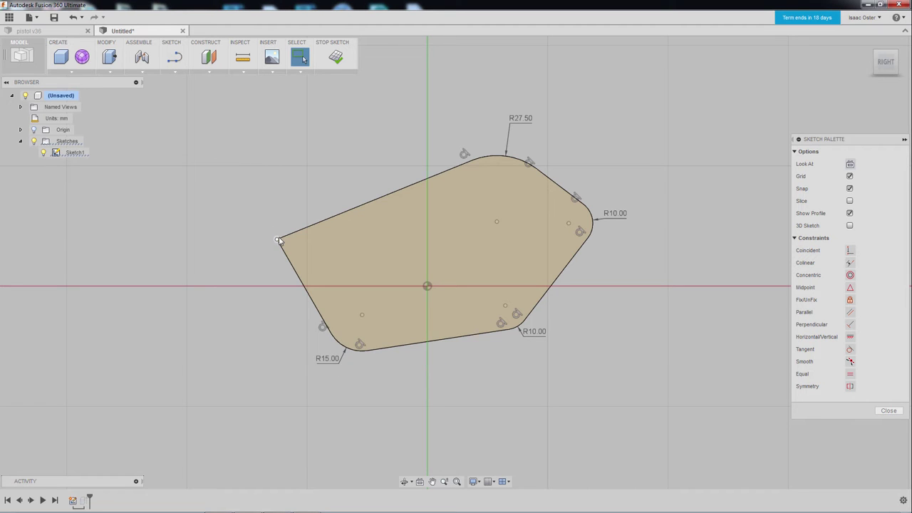
# Fillet the profile's remaining leftmost corner with a radius of 10 mm
pyautogui.rightClick(278, 241)
pyautogui.click(282, 216)
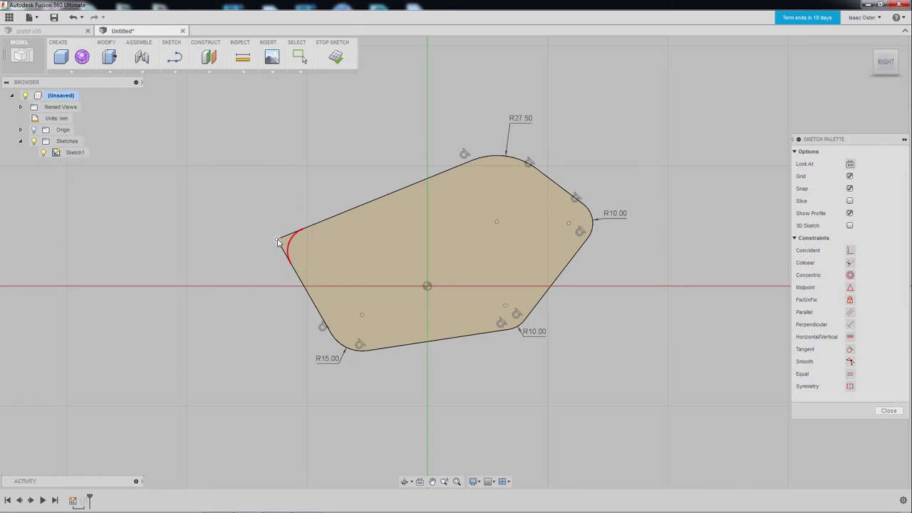
pyautogui.click(278, 241)
pyautogui.press('Return')
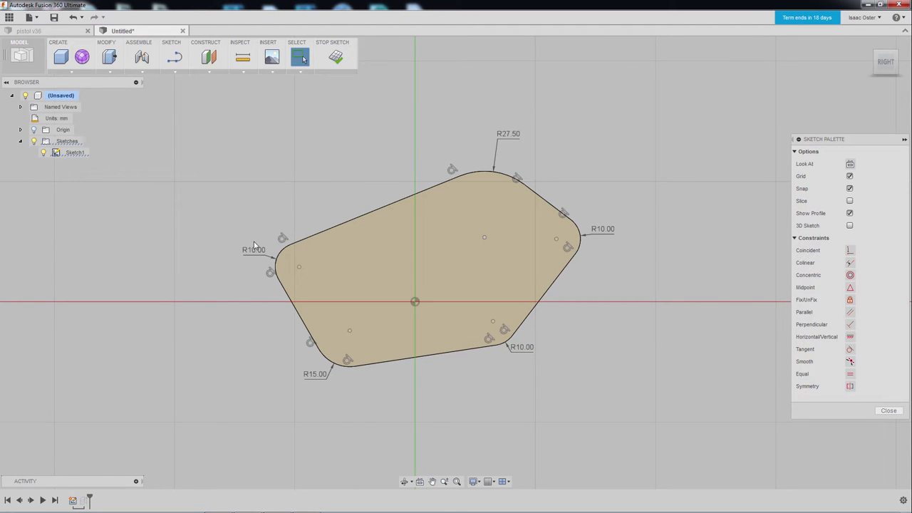
pyautogui.doubleClick(255, 247)
pyautogui.press('Return')
# Move the profile's long upper-left line by about -53.7 mm in X and 9.3 mm in Y to stretch the shape
pyautogui.click(452, 171)
pyautogui.click(396, 205)
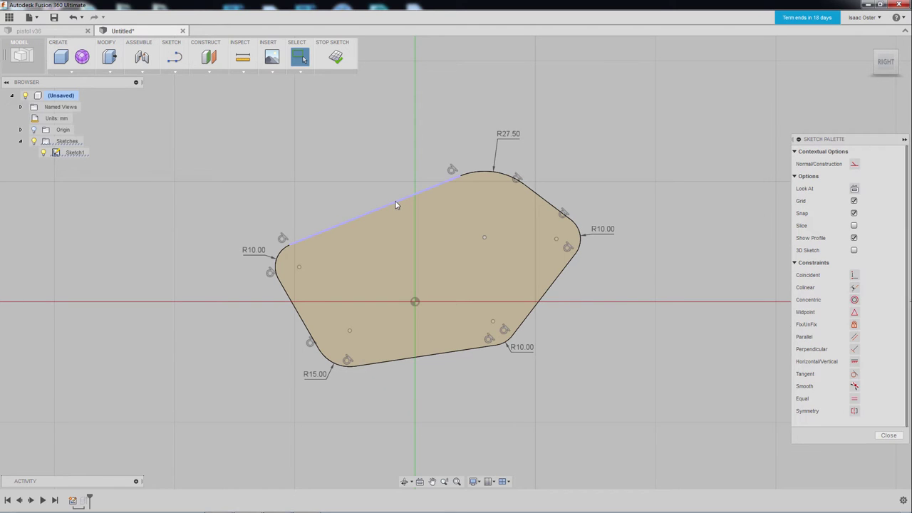
pyautogui.rightClick(385, 207)
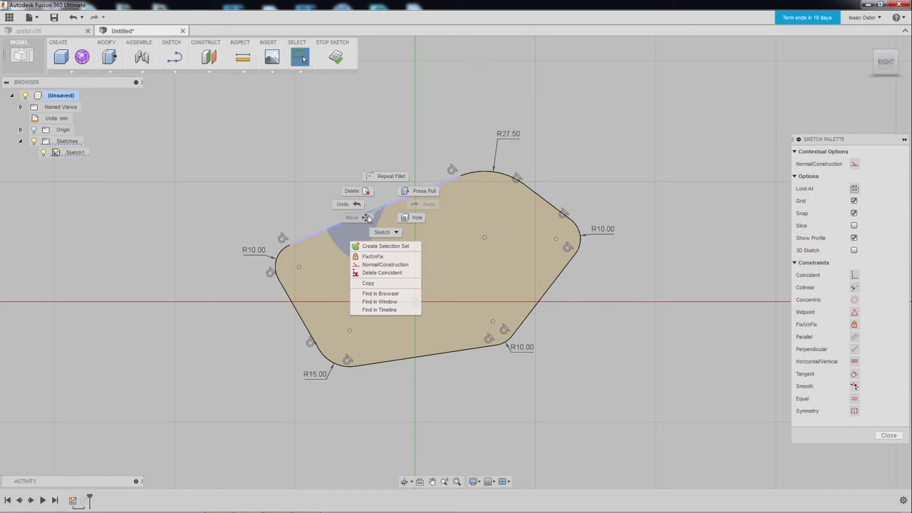
pyautogui.click(332, 181)
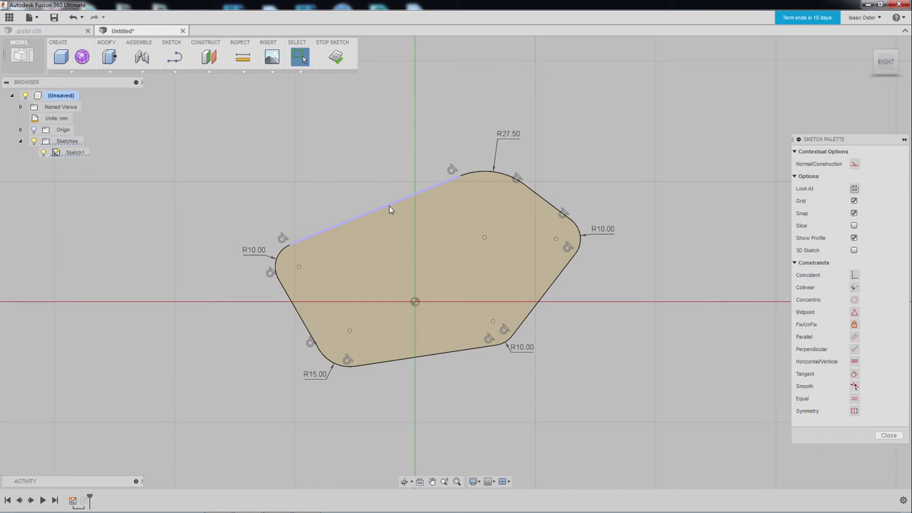
pyautogui.rightClick(389, 208)
pyautogui.click(342, 249)
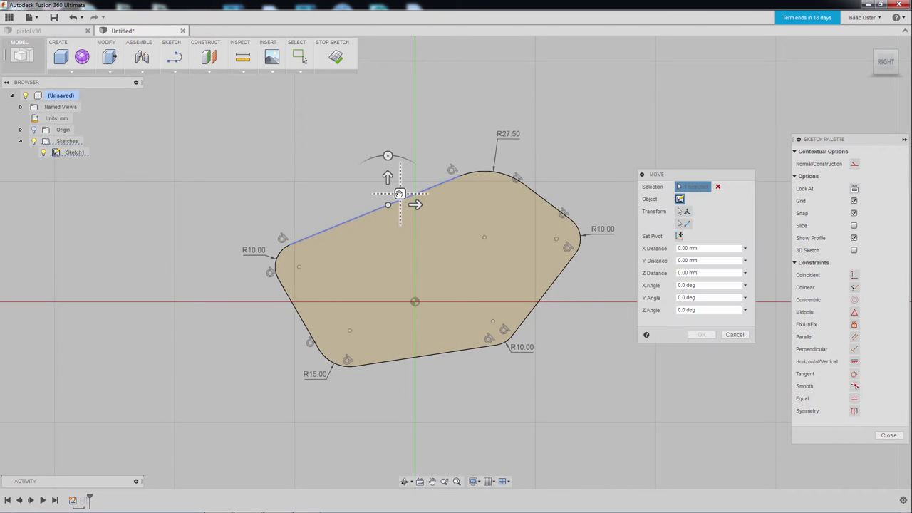
pyautogui.moveTo(400, 193); pyautogui.dragTo(259, 182)
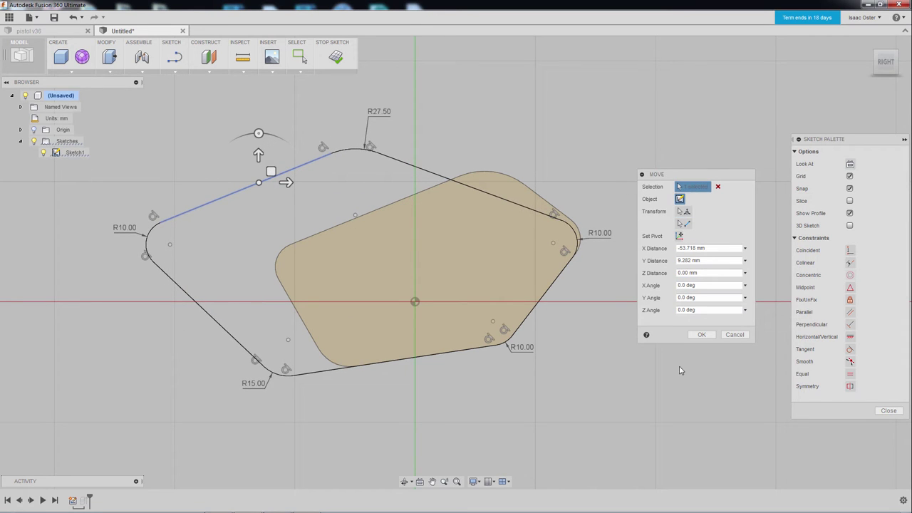
pyautogui.press('Return')
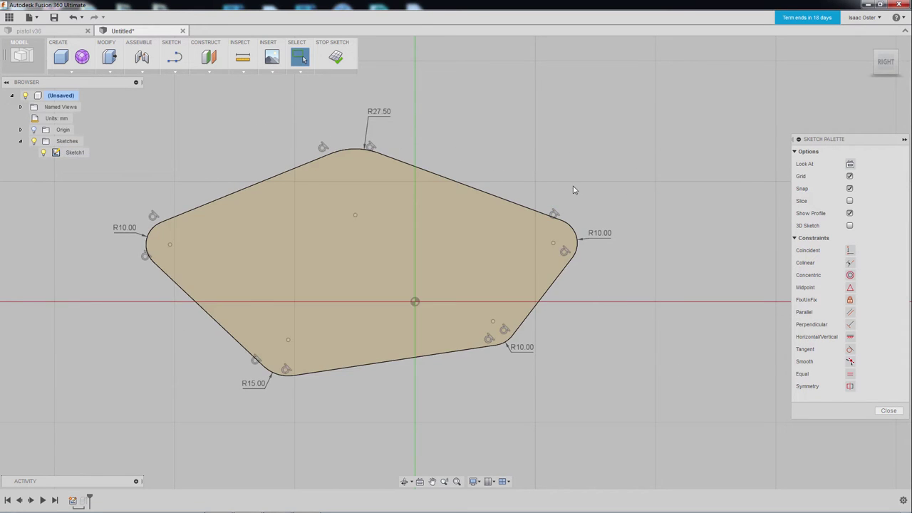
# Finish editing the sketch and hide Sketch1 so that only the reshaped body is displayed
pyautogui.moveTo(601, 189); pyautogui.dragTo(655, 203, button='middle')
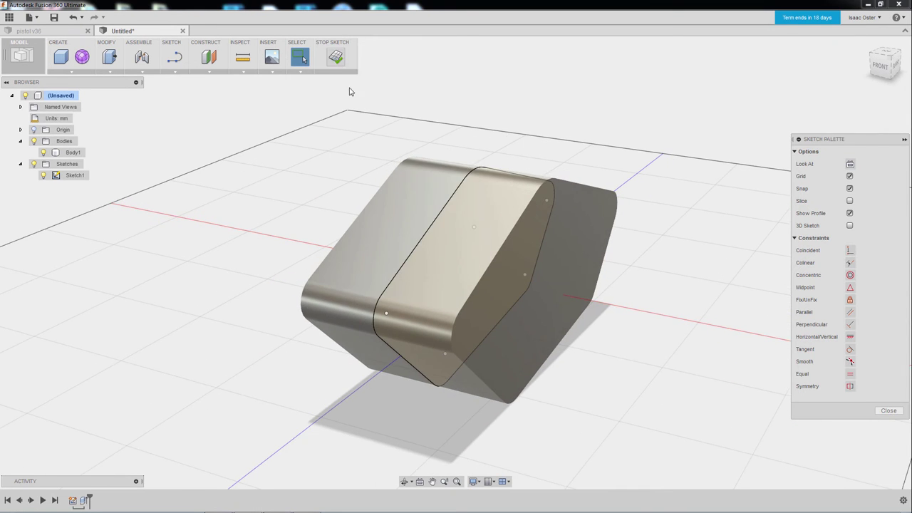
pyautogui.click(336, 57)
pyautogui.keyDown('shift'); pyautogui.moveTo(563, 135); pyautogui.dragTo(591, 106, button='middle'); pyautogui.keyUp('shift')
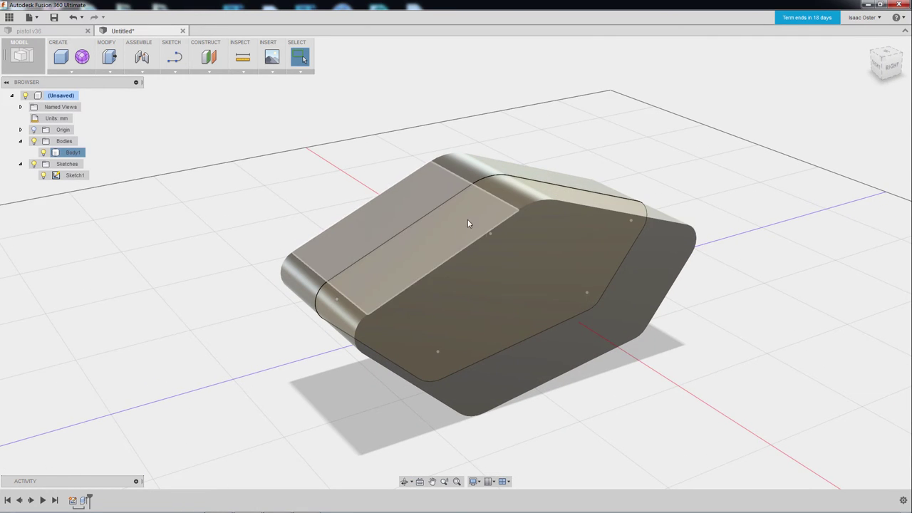
pyautogui.click(44, 176)
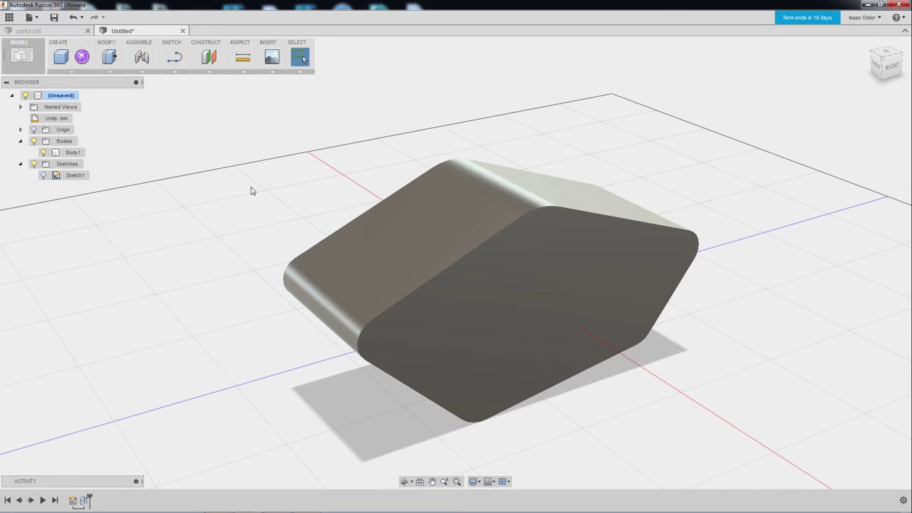
pyautogui.keyDown('shift'); pyautogui.moveTo(250, 188); pyautogui.dragTo(260, 208, button='middle'); pyautogui.keyUp('shift')
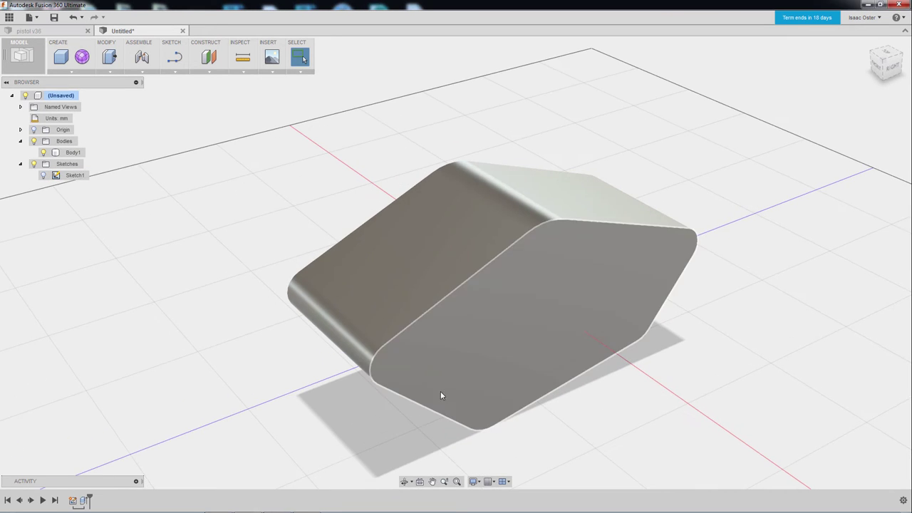
# Turn off the layout grid display around the body
pyautogui.click(489, 482)
pyautogui.click(498, 424)
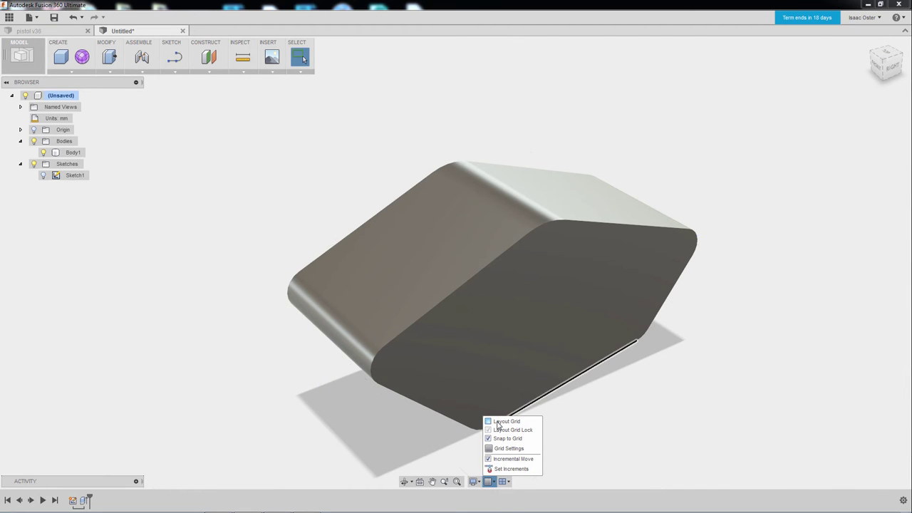
pyautogui.moveTo(579, 451); pyautogui.dragTo(513, 440, button='middle')
pyautogui.scroll(-1, 552, 406)
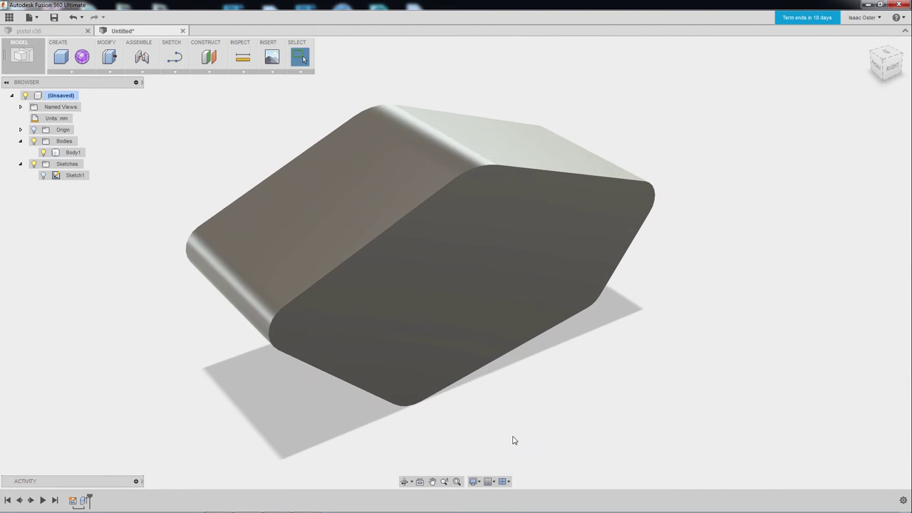
# Review the visual style and camera projection options, comparing the body's straight-on Right view with an angled view
pyautogui.click(473, 482)
pyautogui.moveTo(492, 396)
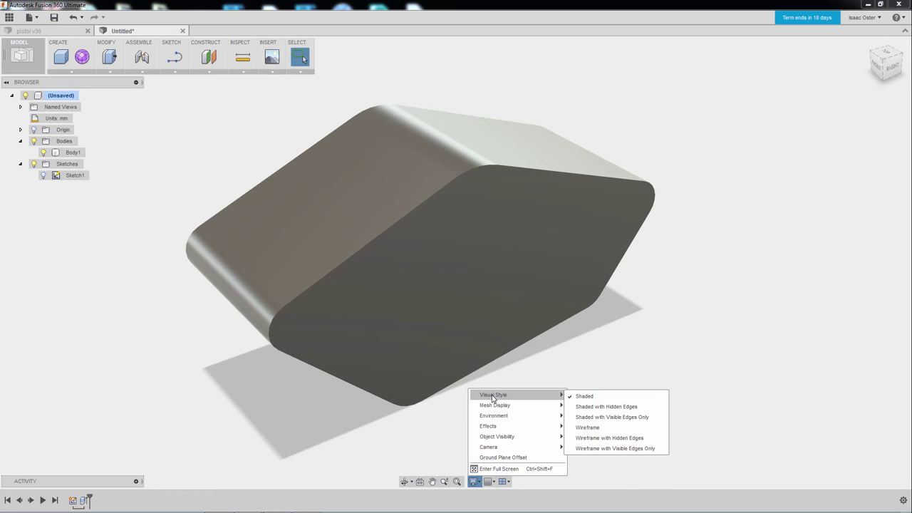
pyautogui.moveTo(491, 447)
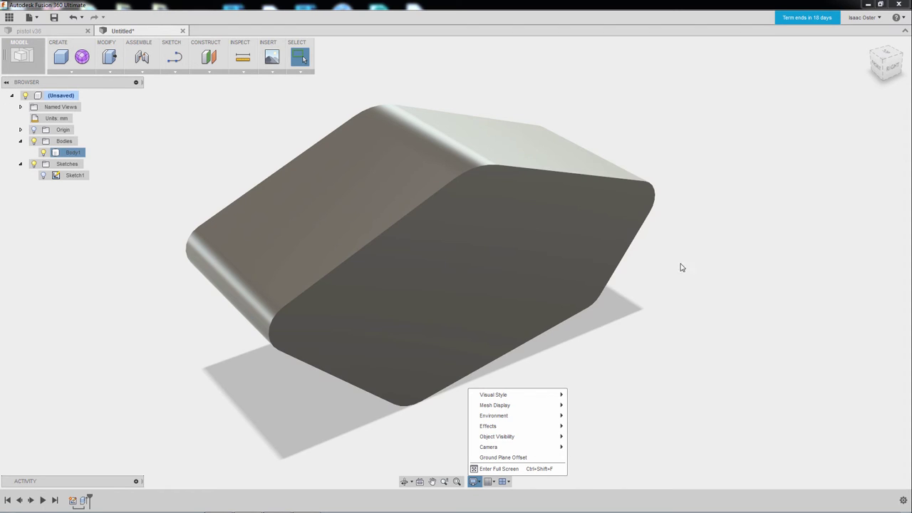
pyautogui.click(893, 67)
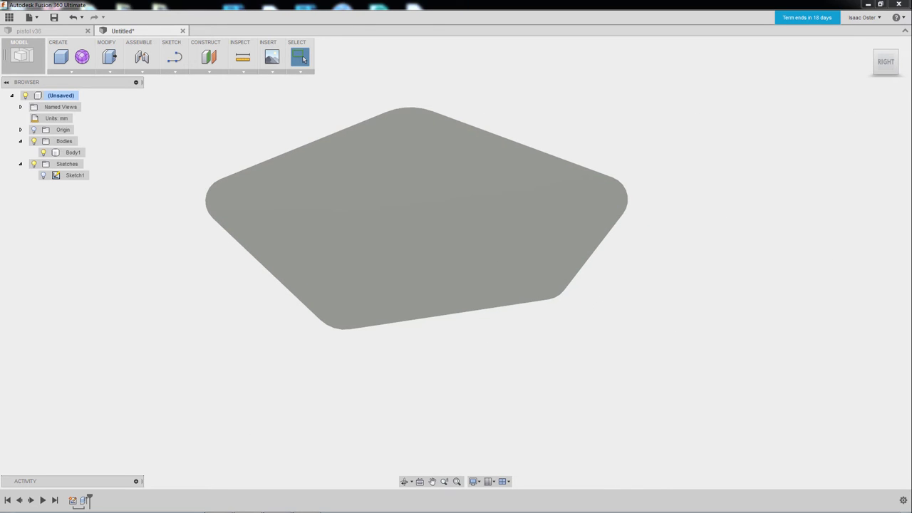
pyautogui.click(474, 481)
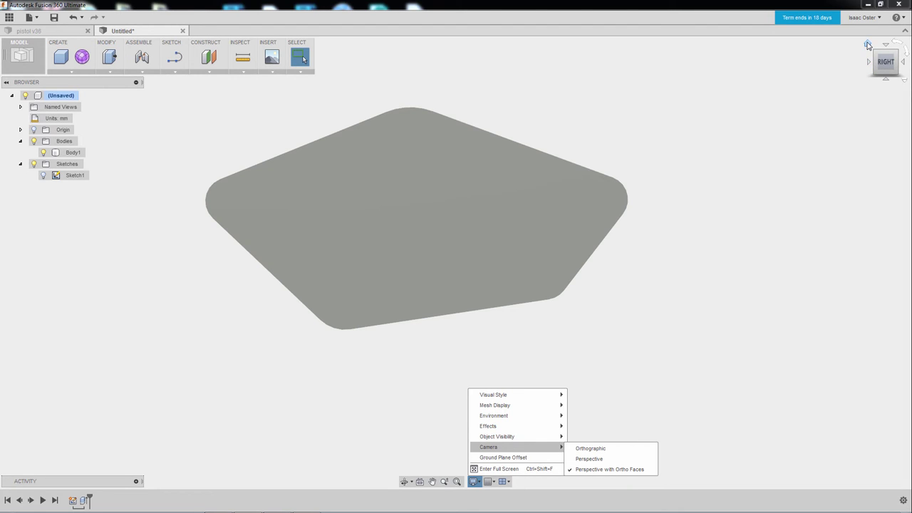
pyautogui.keyDown('shift'); pyautogui.moveTo(724, 135); pyautogui.dragTo(749, 191, button='middle'); pyautogui.keyUp('shift')
pyautogui.keyDown('shift'); pyautogui.moveTo(702, 258); pyautogui.dragTo(698, 299, button='middle'); pyautogui.keyUp('shift')
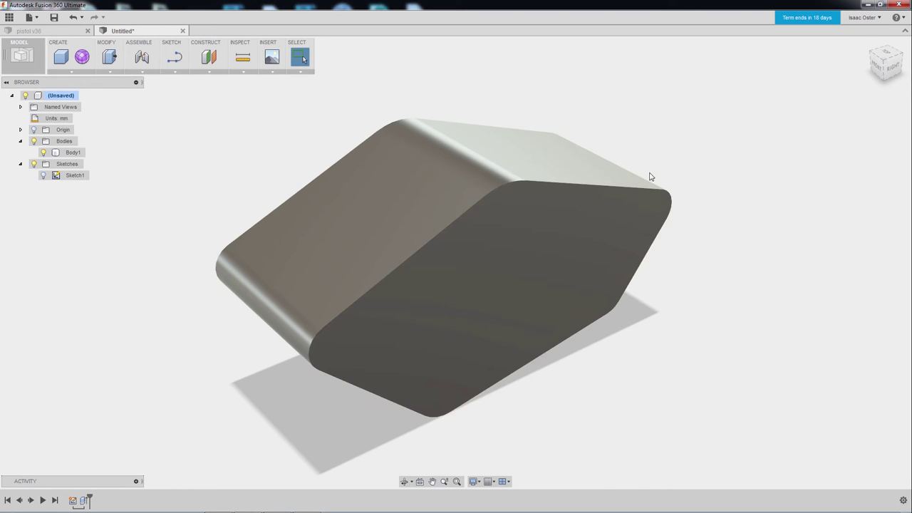
# Try to fillet the outer edge loops of both end faces with a 7.5 mm constant radius
pyautogui.click(172, 72)
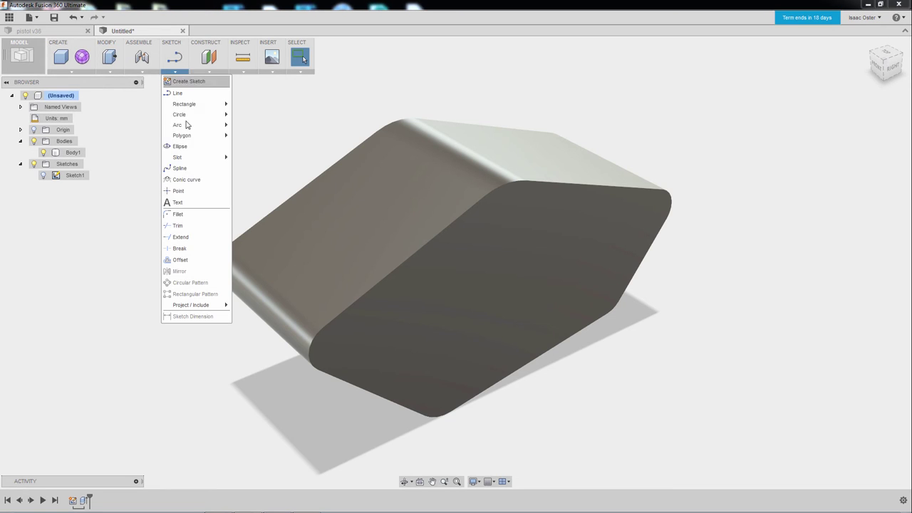
pyautogui.click(109, 73)
pyautogui.click(110, 72)
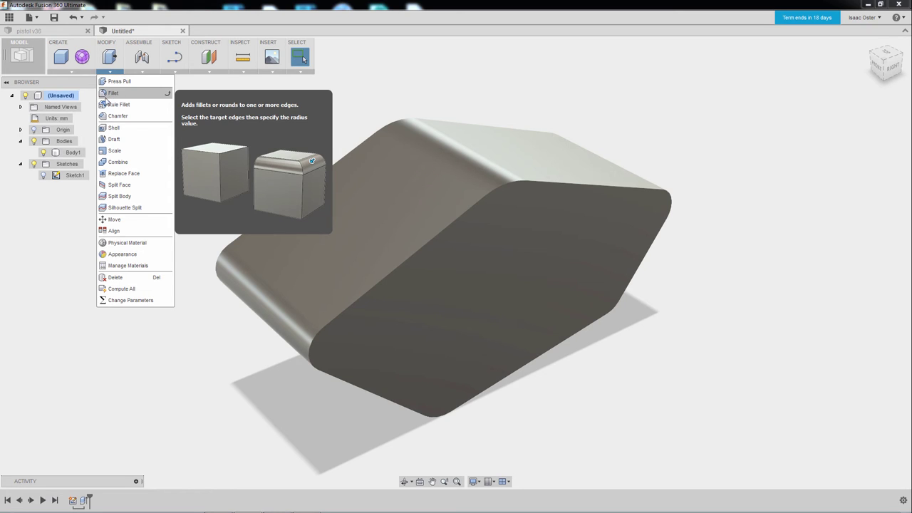
pyautogui.click(112, 92)
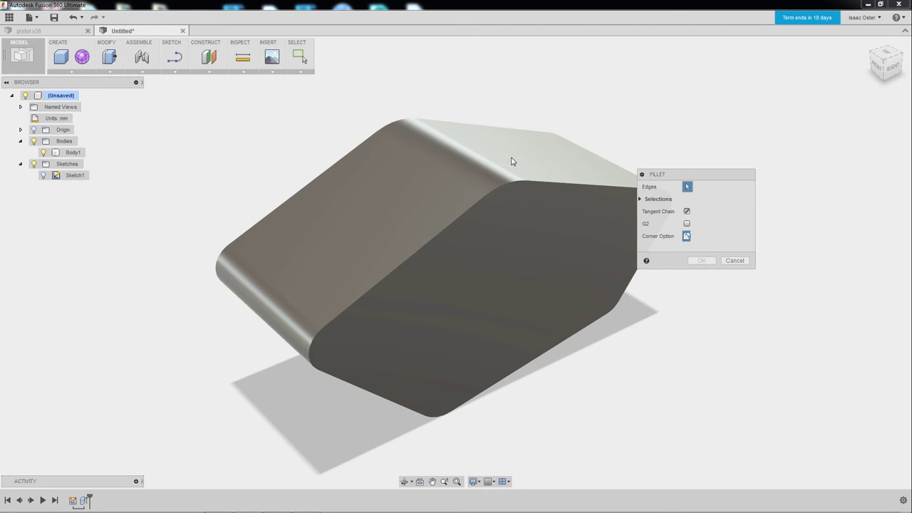
pyautogui.click(511, 182)
pyautogui.keyDown('shift'); pyautogui.moveTo(344, 154); pyautogui.dragTo(387, 181, button='middle'); pyautogui.keyUp('shift')
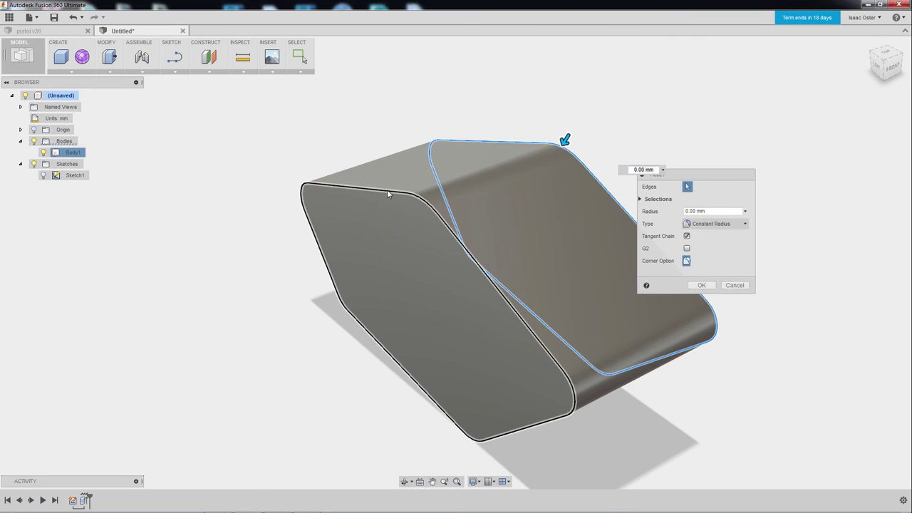
pyautogui.click(387, 189)
pyautogui.keyDown('shift'); pyautogui.moveTo(429, 158); pyautogui.dragTo(421, 227, button='middle'); pyautogui.keyUp('shift')
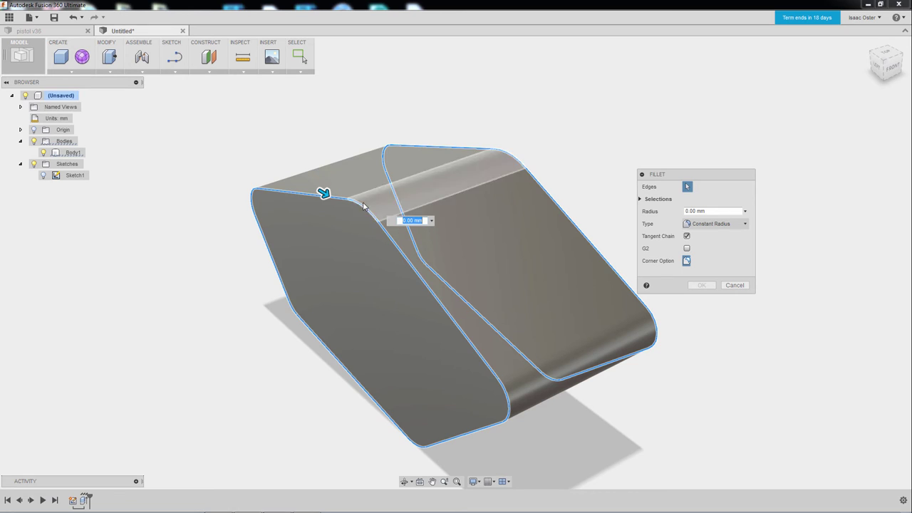
pyautogui.moveTo(325, 193); pyautogui.dragTo(330, 196)
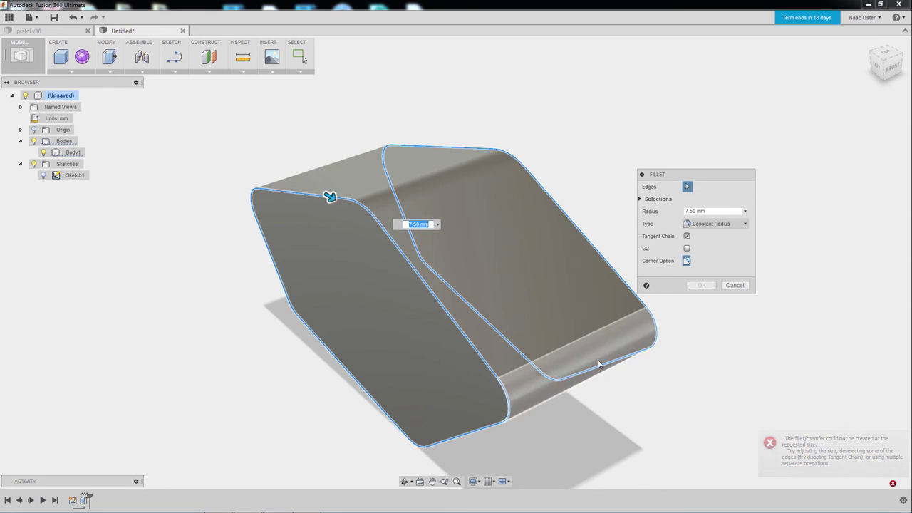
# Try other fillet radii of 2.5 mm and 5 mm, and 7.5 mm again, on the selected edge loops
pyautogui.keyDown('shift'); pyautogui.moveTo(576, 420); pyautogui.dragTo(630, 393, button='middle'); pyautogui.keyUp('shift')
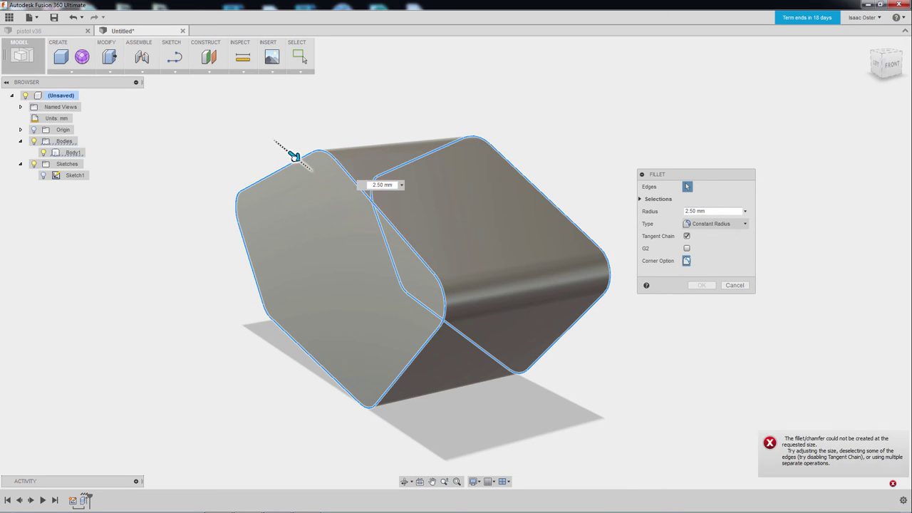
pyautogui.write('5')
pyautogui.press('Return')
pyautogui.moveTo(297, 161); pyautogui.dragTo(299, 163)
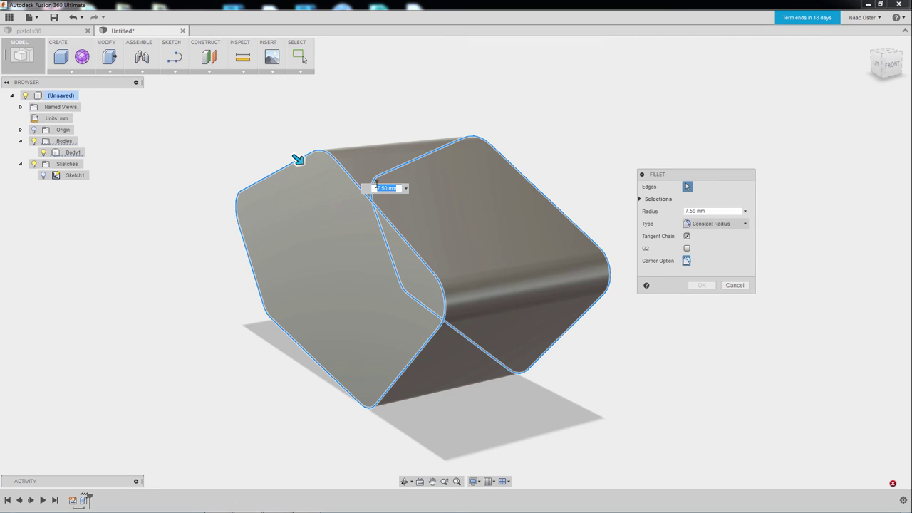
pyautogui.moveTo(569, 168); pyautogui.dragTo(576, 189, button='middle')
pyautogui.keyDown('shift'); pyautogui.moveTo(509, 130); pyautogui.dragTo(545, 134, button='middle'); pyautogui.keyUp('shift')
# Try fillet radii of 1 mm and 0.1 mm on both edge loops and discard the fillet
pyautogui.click(698, 211)
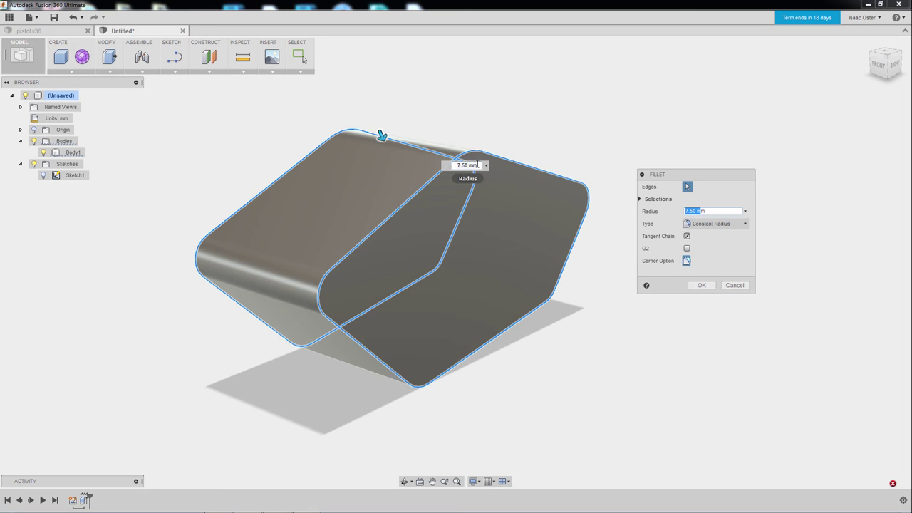
pyautogui.click(455, 165)
pyautogui.write('1')
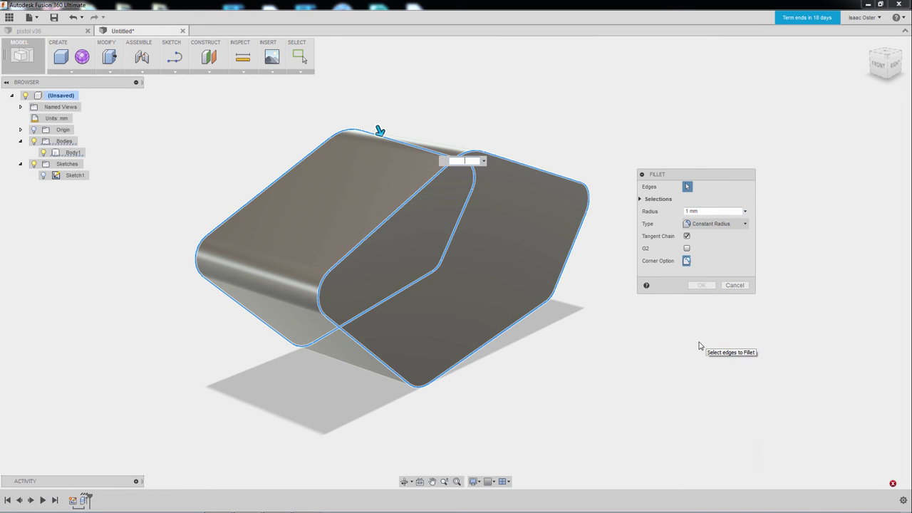
pyautogui.press('BackSpace')
pyautogui.write('.1')
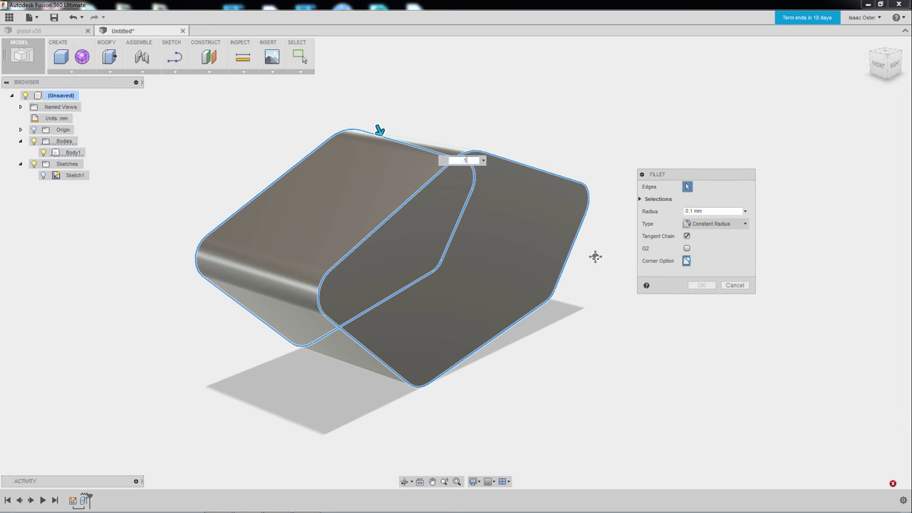
pyautogui.moveTo(596, 257); pyautogui.dragTo(568, 188, button='middle')
pyautogui.moveTo(593, 221); pyautogui.dragTo(544, 197, button='middle')
pyautogui.click(735, 285)
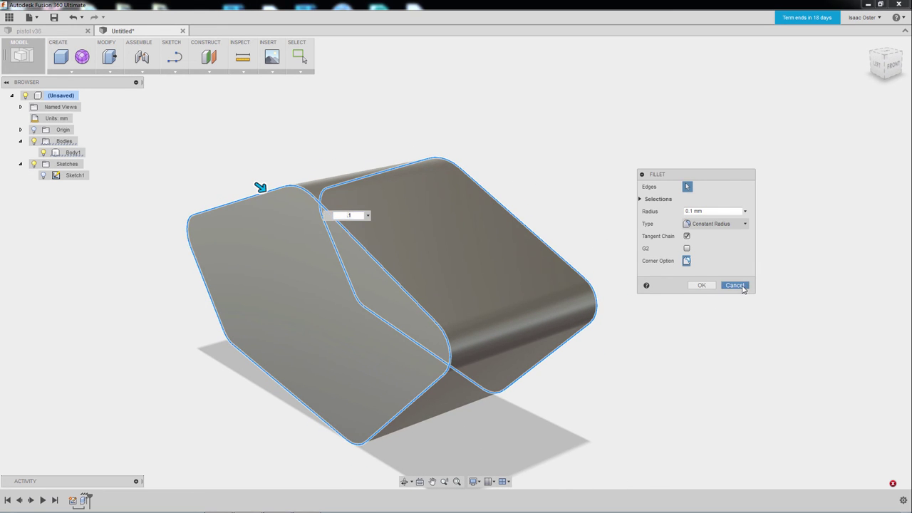
# Chamfer the edge loops of both end faces with an equal distance of 5 mm
pyautogui.keyDown('shift'); pyautogui.moveTo(287, 171); pyautogui.dragTo(347, 179, button='middle'); pyautogui.keyUp('shift')
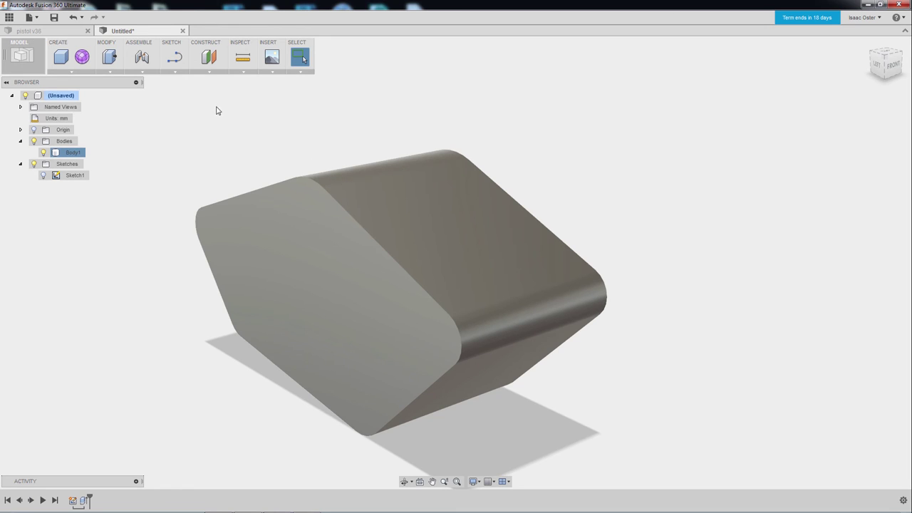
pyautogui.click(109, 71)
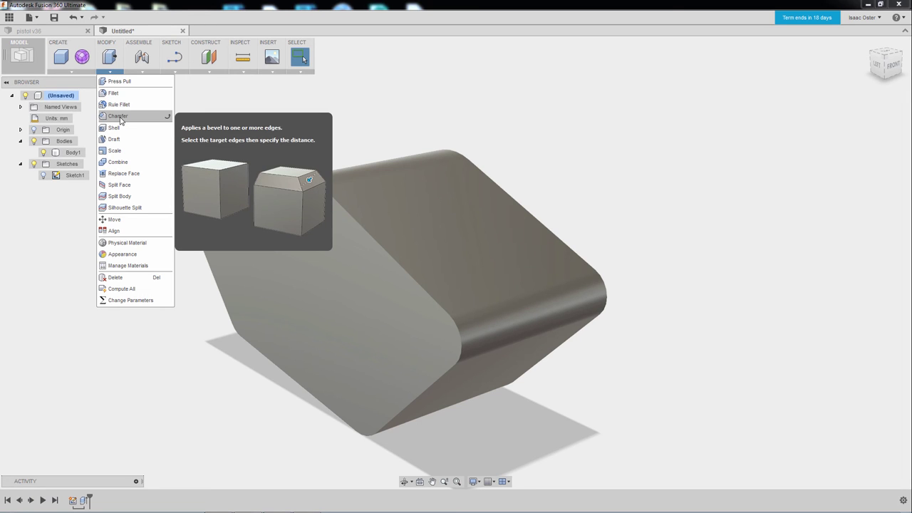
pyautogui.click(120, 116)
pyautogui.click(343, 218)
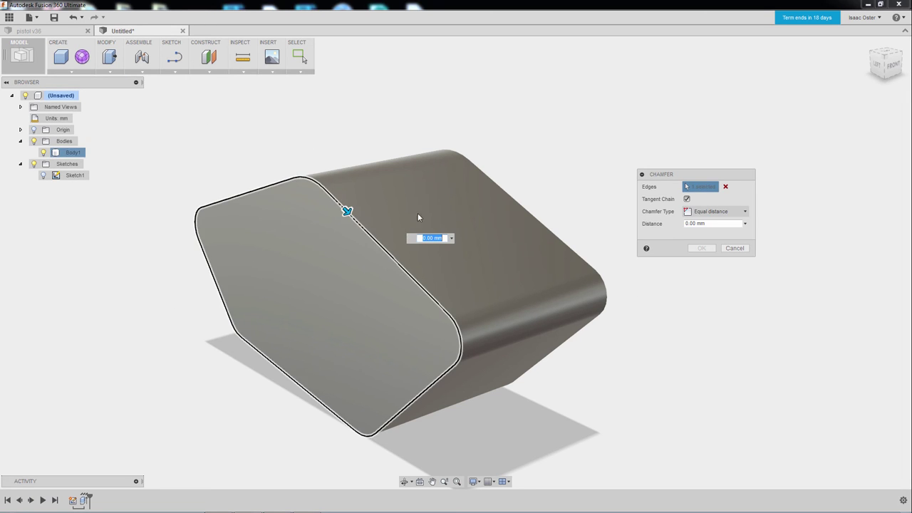
pyautogui.keyDown('shift'); pyautogui.moveTo(523, 226); pyautogui.dragTo(425, 235, button='middle'); pyautogui.keyUp('shift')
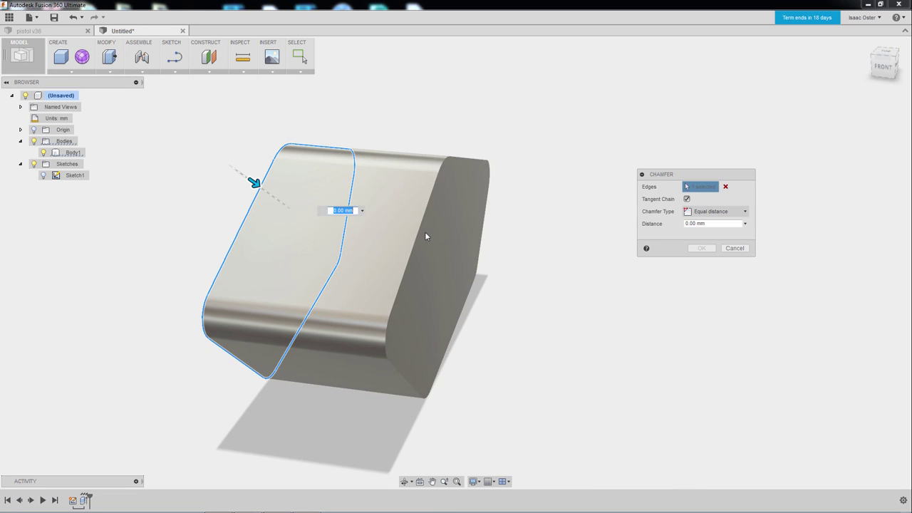
pyautogui.click(442, 246)
pyautogui.moveTo(422, 227); pyautogui.dragTo(416, 233)
pyautogui.keyDown('shift'); pyautogui.moveTo(523, 337); pyautogui.dragTo(562, 343, button='middle'); pyautogui.keyUp('shift')
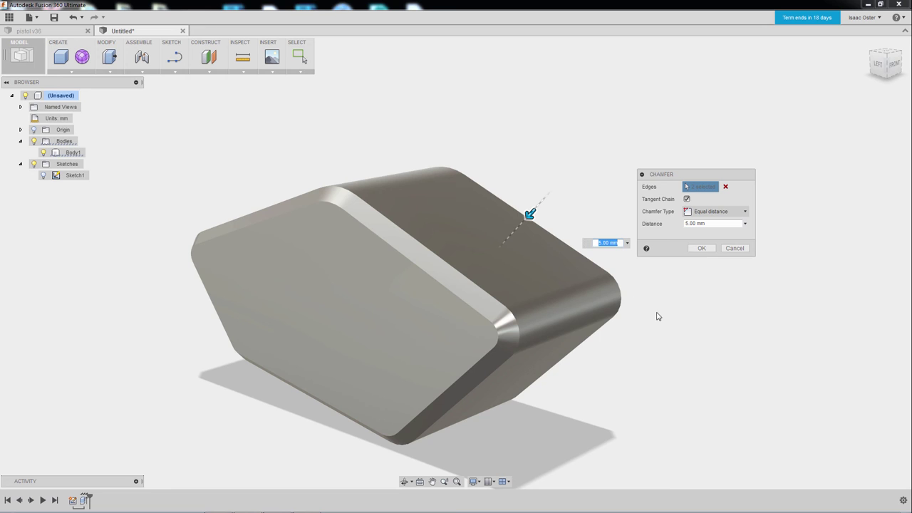
pyautogui.press('Return')
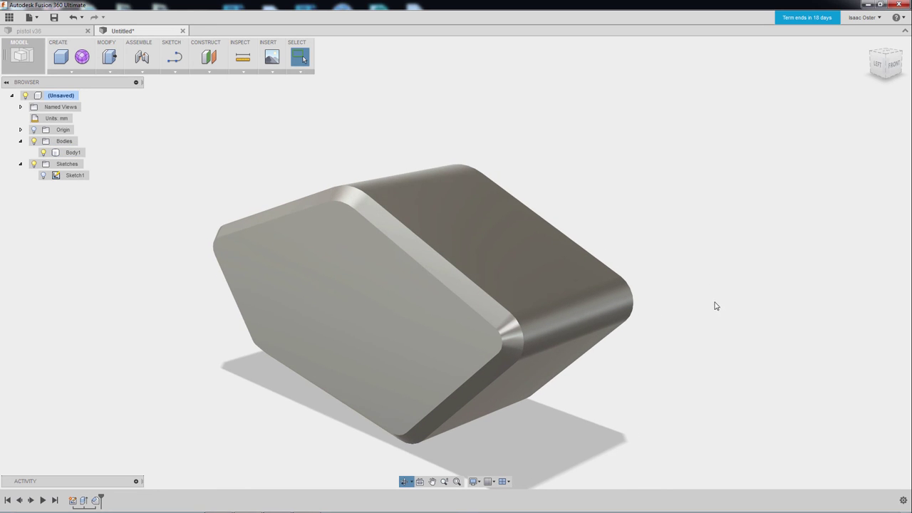
# Fillet the outer edge loops of both chamfers with a 4 mm constant radius
pyautogui.click(119, 70)
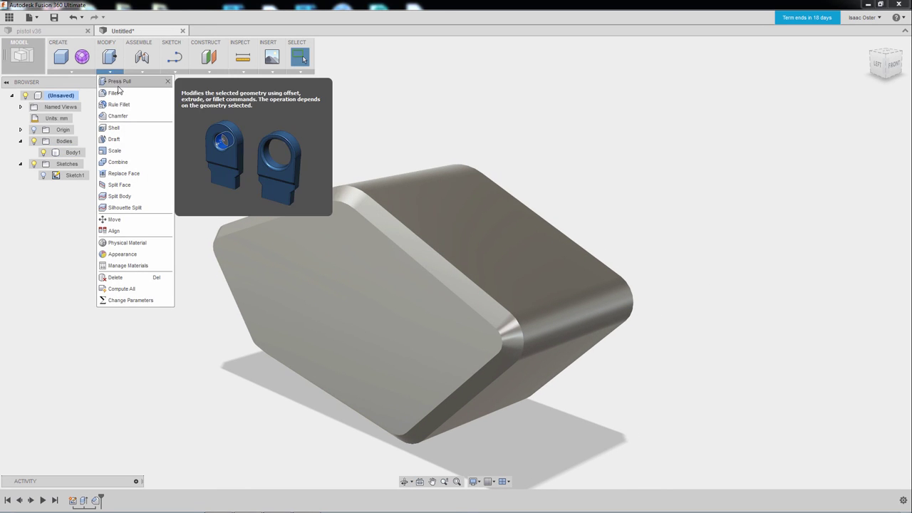
pyautogui.click(123, 92)
pyautogui.click(392, 218)
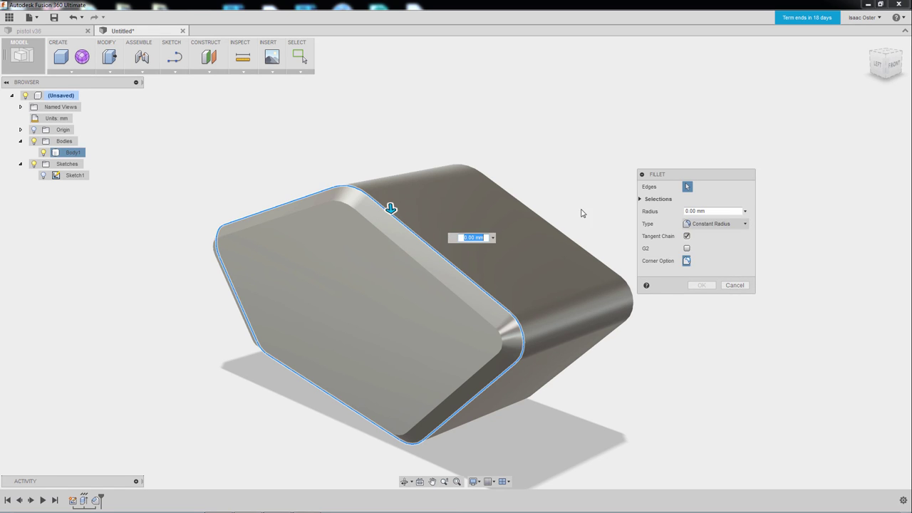
pyautogui.keyDown('shift'); pyautogui.moveTo(518, 178); pyautogui.dragTo(425, 192, button='middle'); pyautogui.keyUp('shift')
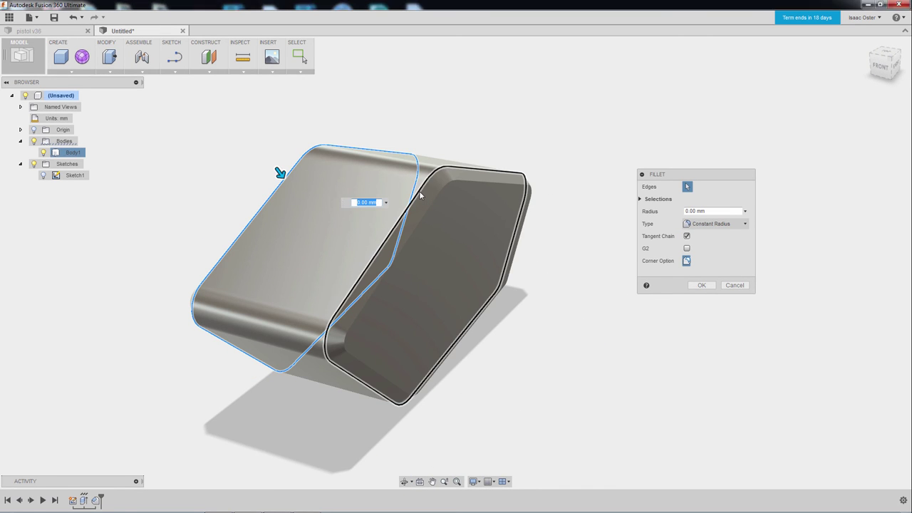
pyautogui.click(516, 281)
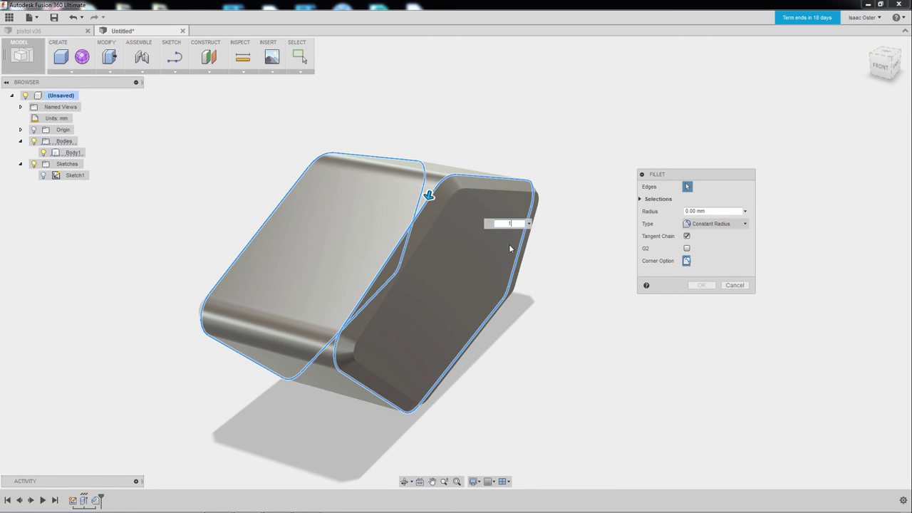
pyautogui.press('Return')
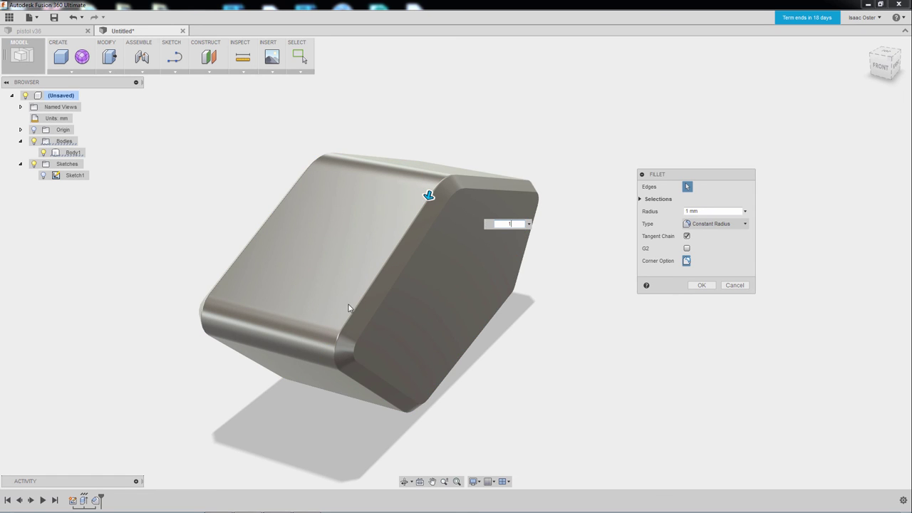
pyautogui.scroll(5, 348, 306)
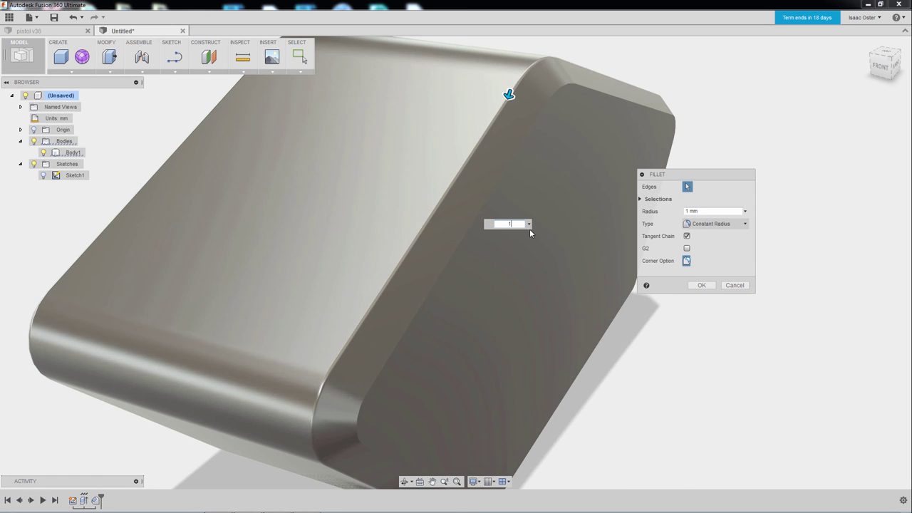
pyautogui.write('2')
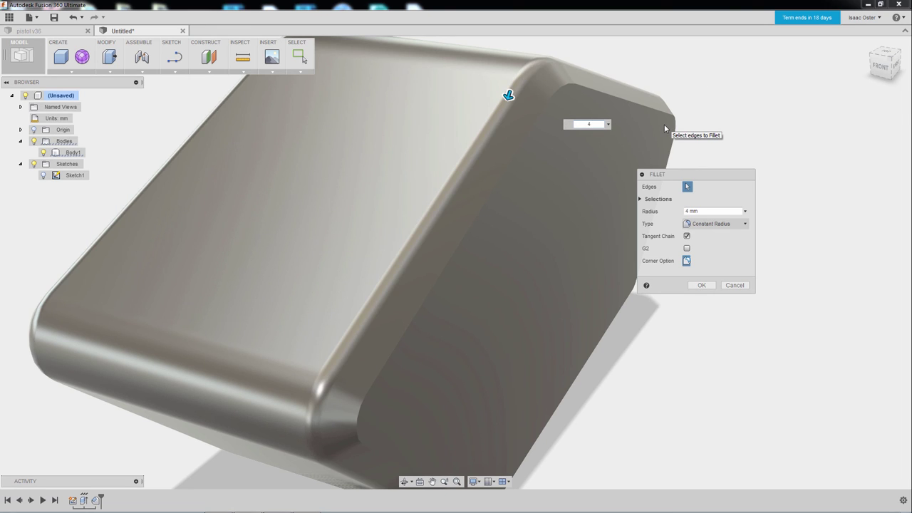
pyautogui.press('Return')
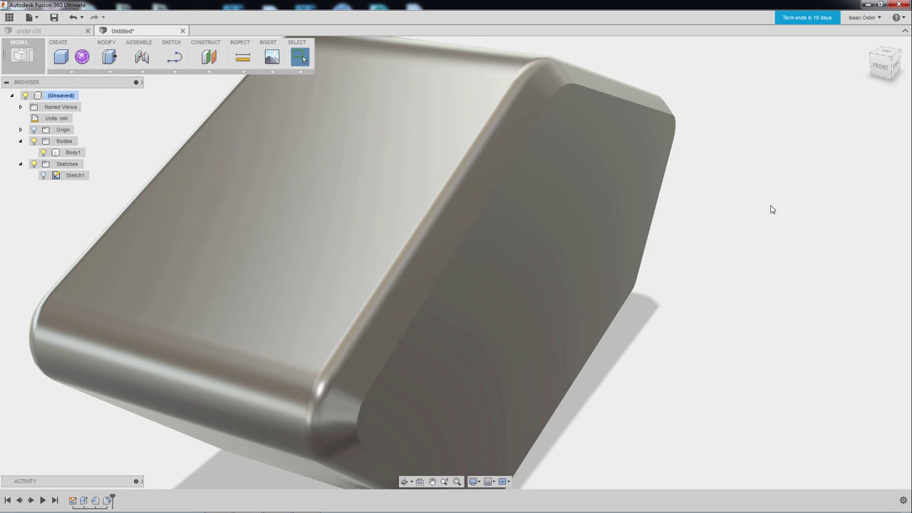
# Examine the finished edges from several angles and check which faces belong to the chamfer and fillet features
pyautogui.scroll(-2, 727, 233)
pyautogui.keyDown('shift'); pyautogui.moveTo(716, 258); pyautogui.dragTo(764, 212, button='middle'); pyautogui.keyUp('shift')
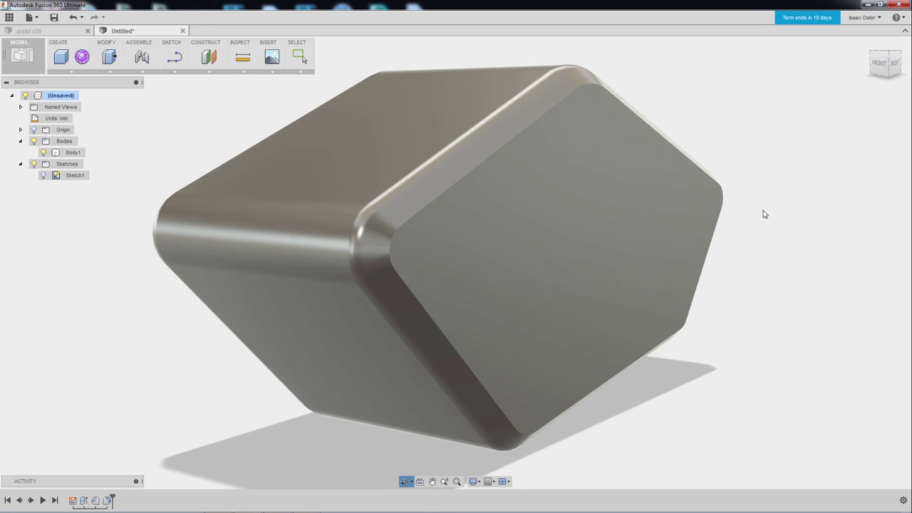
pyautogui.moveTo(797, 259); pyautogui.dragTo(739, 276, button='middle')
pyautogui.scroll(-3, 783, 263)
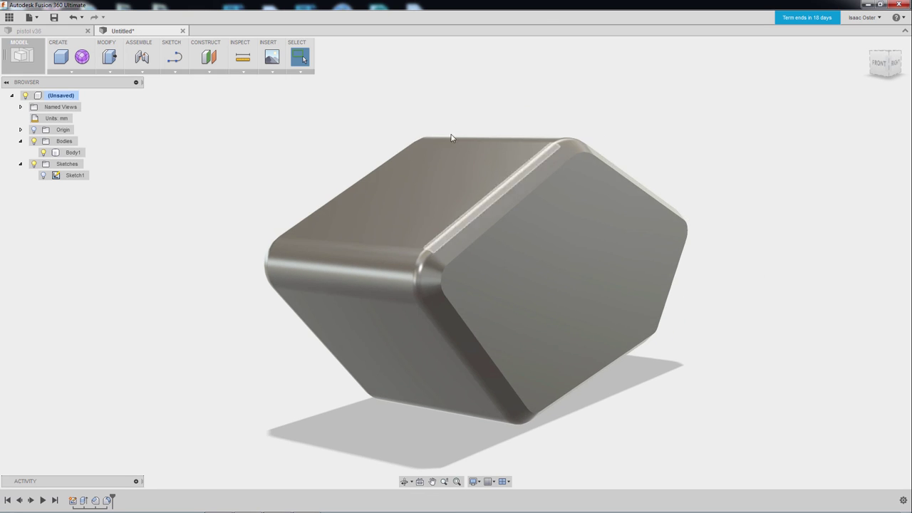
pyautogui.moveTo(760, 223)
pyautogui.keyDown('shift'); pyautogui.mouseDown(button='middle')
pyautogui.moveTo(708, 230)
pyautogui.moveTo(743, 227)
pyautogui.mouseUp(button='middle'); pyautogui.keyUp('shift')
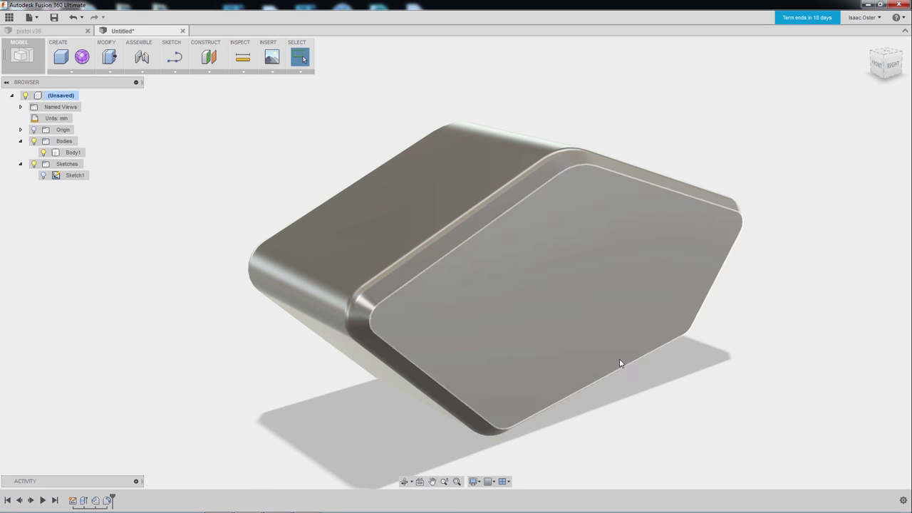
pyautogui.click(96, 501)
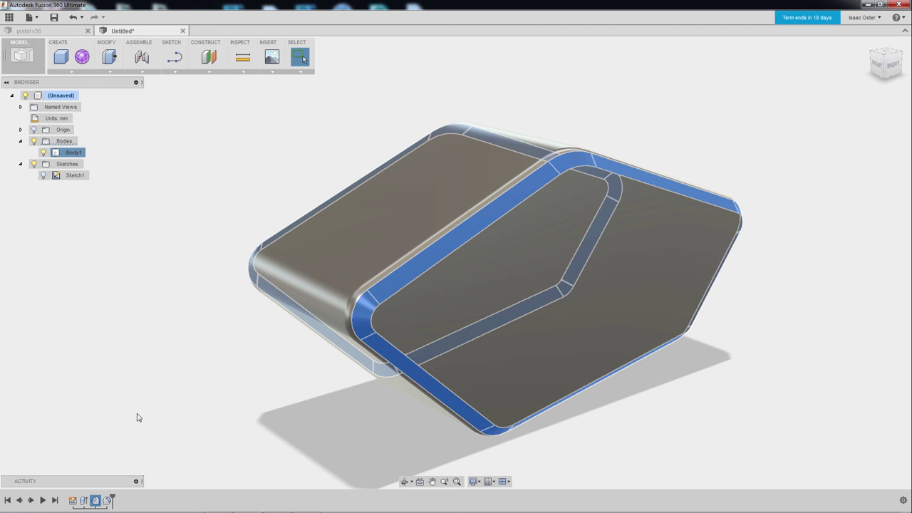
pyautogui.click(107, 503)
pyautogui.moveTo(170, 350)
pyautogui.keyDown('shift'); pyautogui.mouseDown(button='middle')
pyautogui.moveTo(163, 342)
pyautogui.moveTo(158, 357)
pyautogui.mouseUp(button='middle'); pyautogui.keyUp('shift')
pyautogui.click(210, 208)
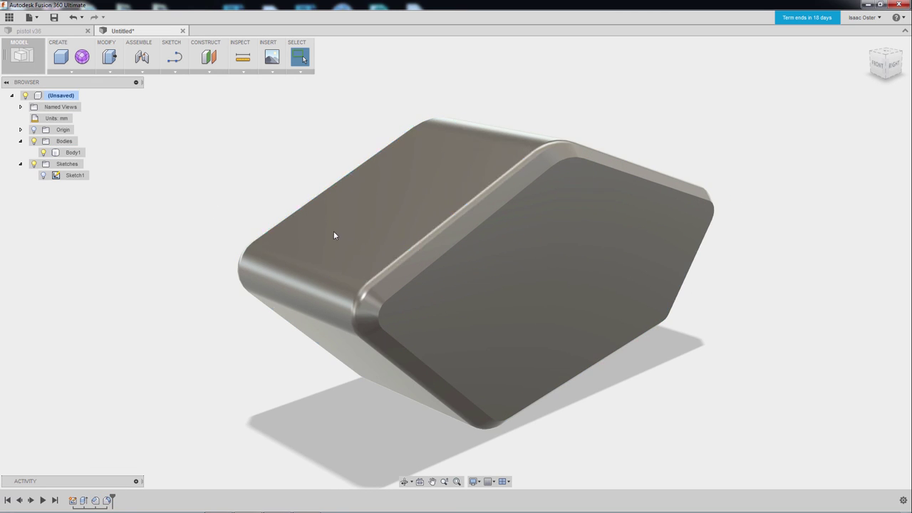
# Edit the existing fillet on the chamfers' outer edges and set its radius to 5 mm
pyautogui.click(408, 253)
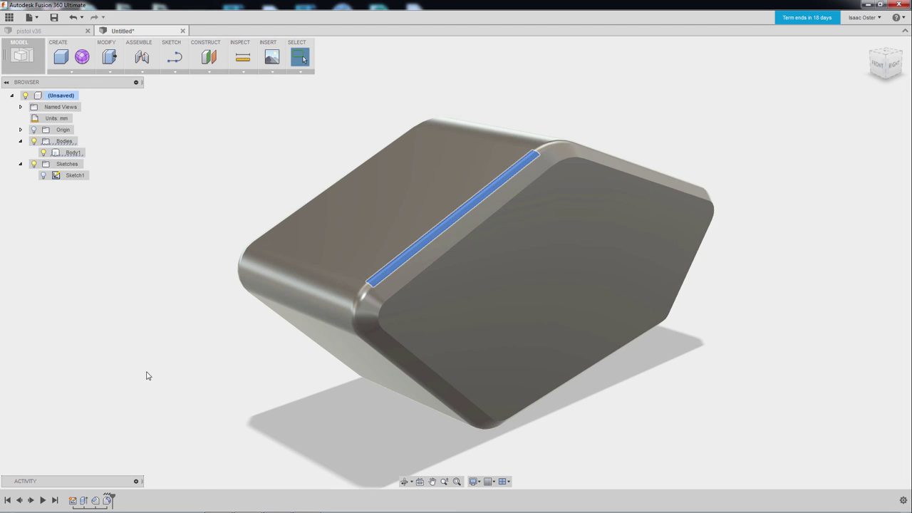
pyautogui.rightClick(106, 502)
pyautogui.click(118, 464)
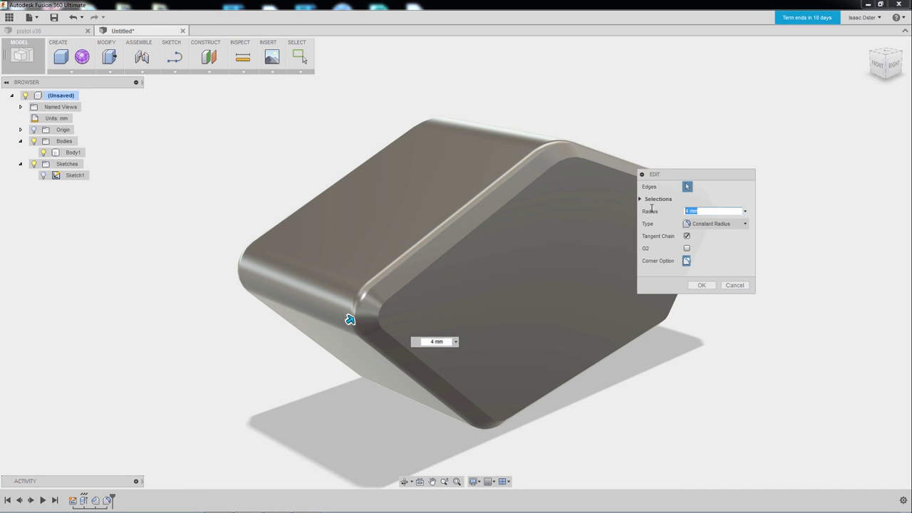
pyautogui.write('5')
pyautogui.press('Return')
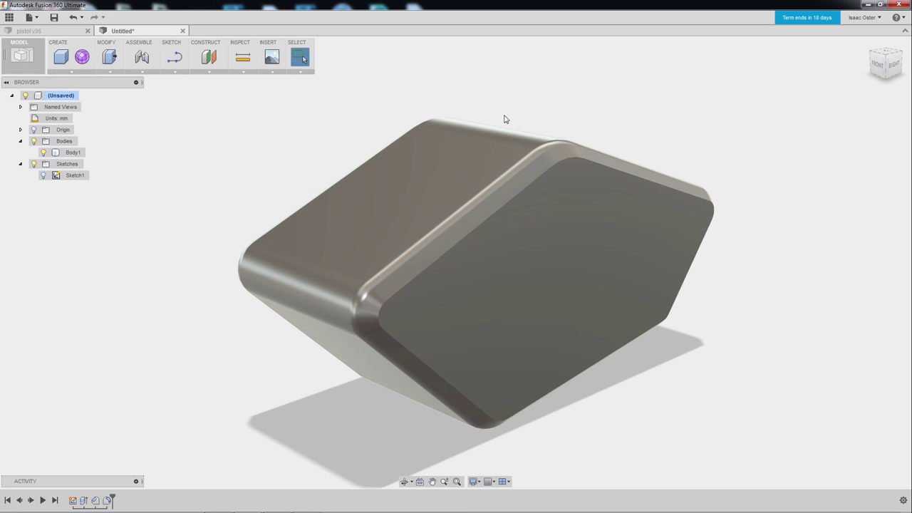
pyautogui.keyDown('shift'); pyautogui.moveTo(546, 157); pyautogui.dragTo(220, 401, button='middle'); pyautogui.keyUp('shift')
pyautogui.keyDown('shift'); pyautogui.moveTo(748, 206); pyautogui.dragTo(691, 233, button='middle'); pyautogui.keyUp('shift')
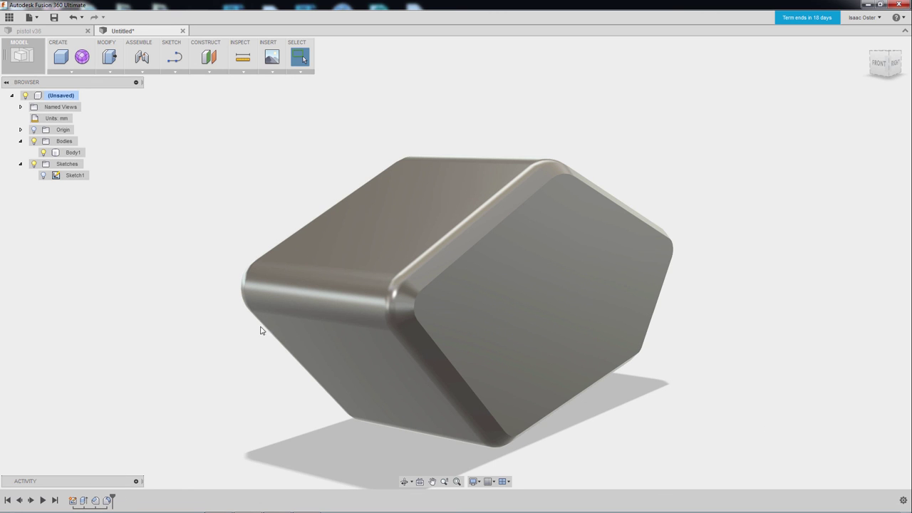
pyautogui.keyDown('shift'); pyautogui.moveTo(595, 265); pyautogui.dragTo(750, 346, button='middle'); pyautogui.keyUp('shift')
pyautogui.scroll(1, 726, 345)
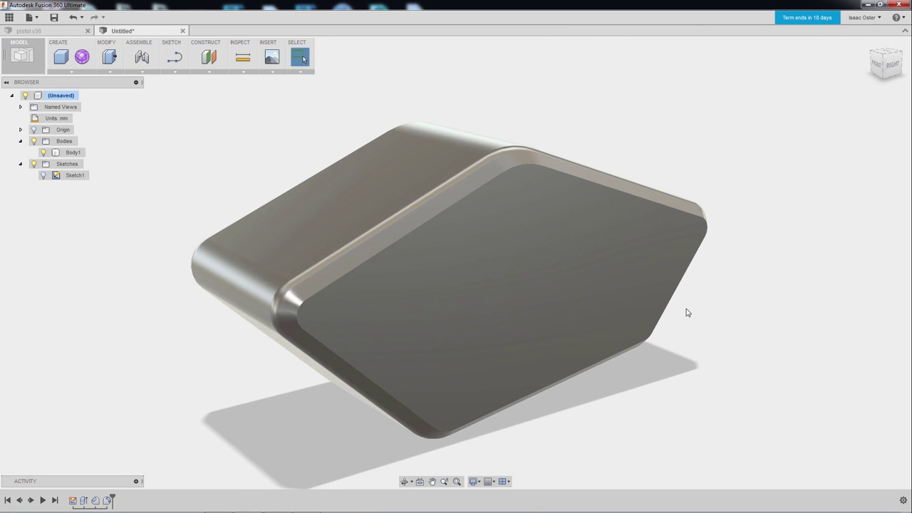
pyautogui.keyDown('shift'); pyautogui.moveTo(687, 312); pyautogui.dragTo(697, 337, button='middle'); pyautogui.keyUp('shift')
pyautogui.scroll(-2, 712, 323)
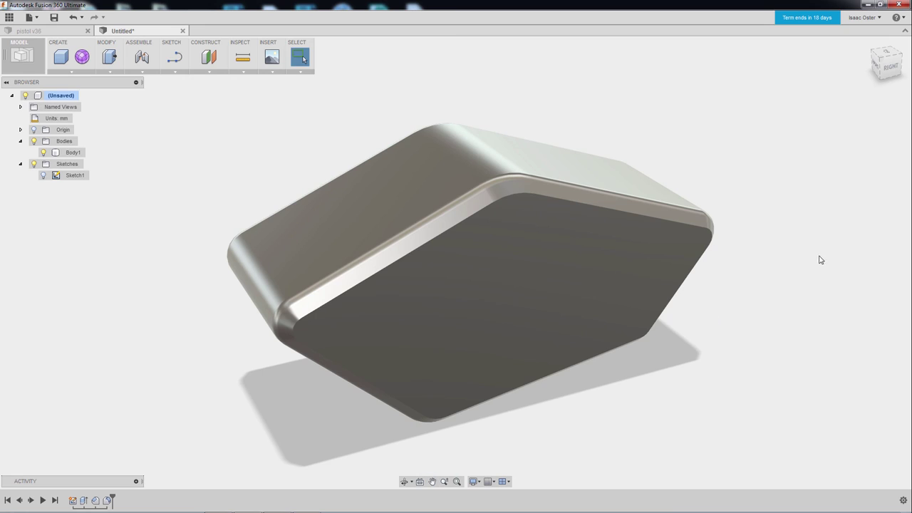